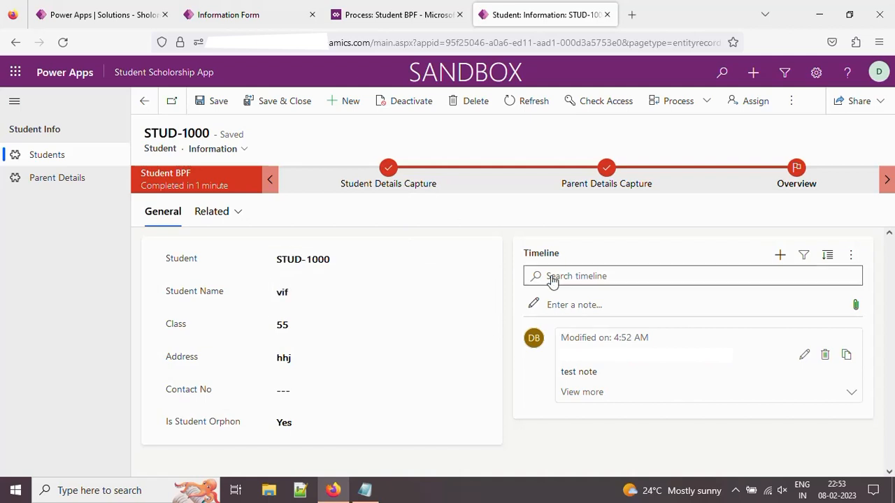
Examine the Student BPF stages of record STUD-1000 and the timeline note on its student and parent records
{"action": "left_click", "coordinate": [389, 169]}
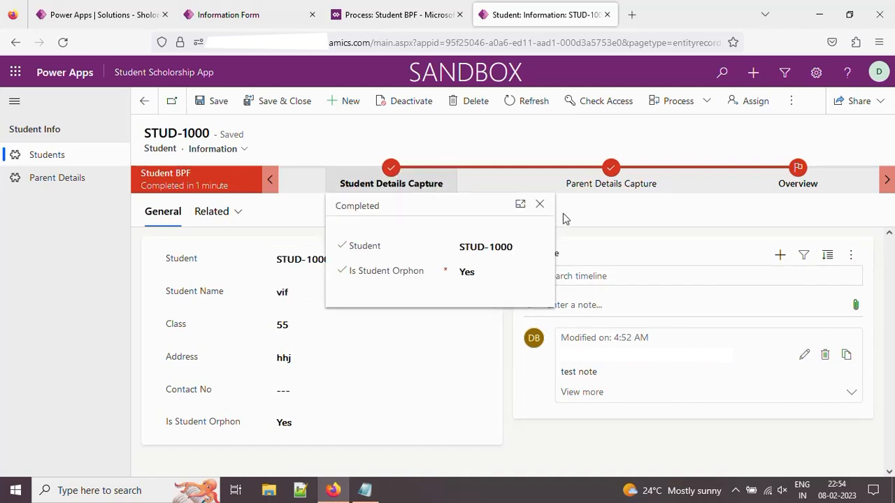
{"action": "left_click", "coordinate": [539, 203]}
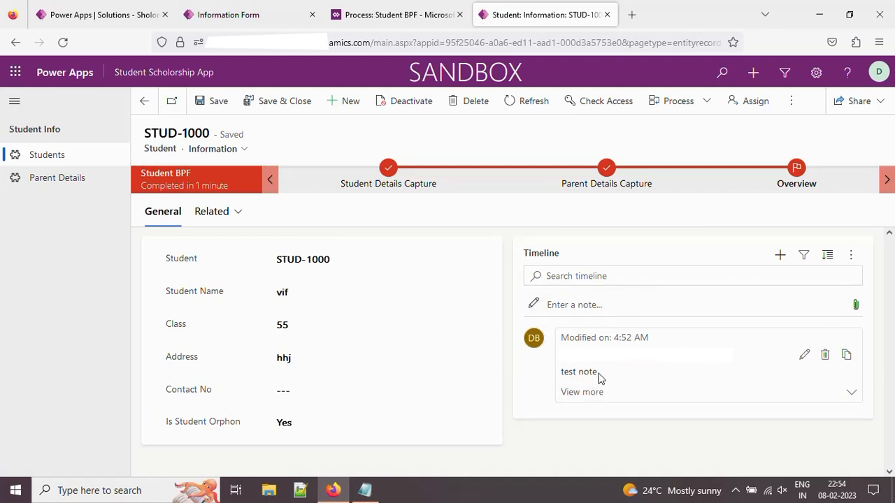
{"action": "left_click_drag", "start_coordinate": [598, 378], "coordinate": [561, 378]}
{"action": "left_click", "coordinate": [559, 420]}
{"action": "left_click", "coordinate": [607, 168]}
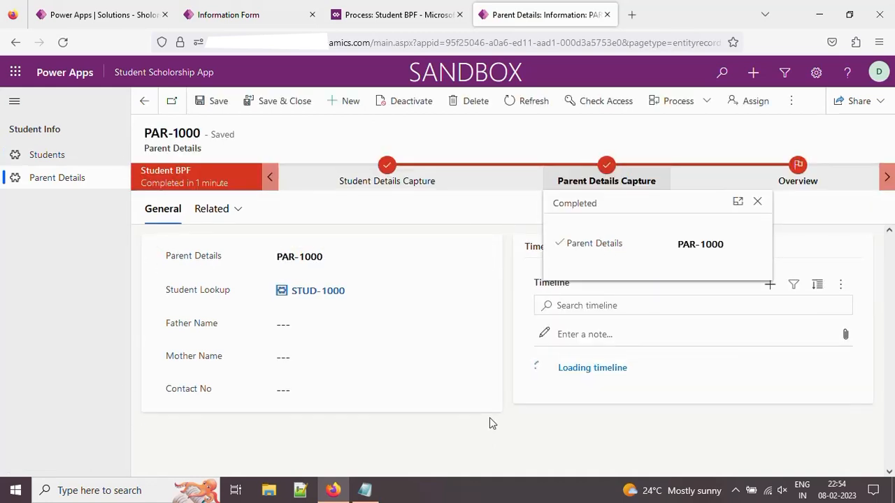
{"action": "left_click_drag", "start_coordinate": [144, 149], "coordinate": [213, 156]}
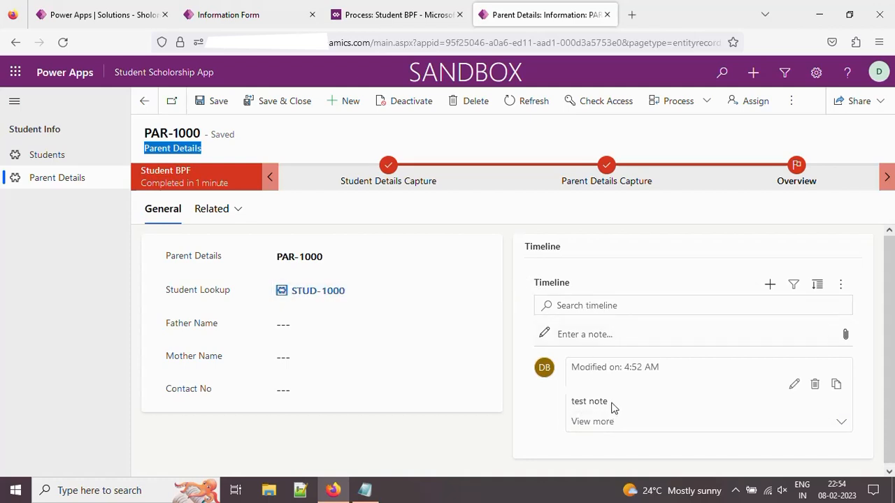
{"action": "left_click_drag", "start_coordinate": [609, 402], "coordinate": [569, 405]}
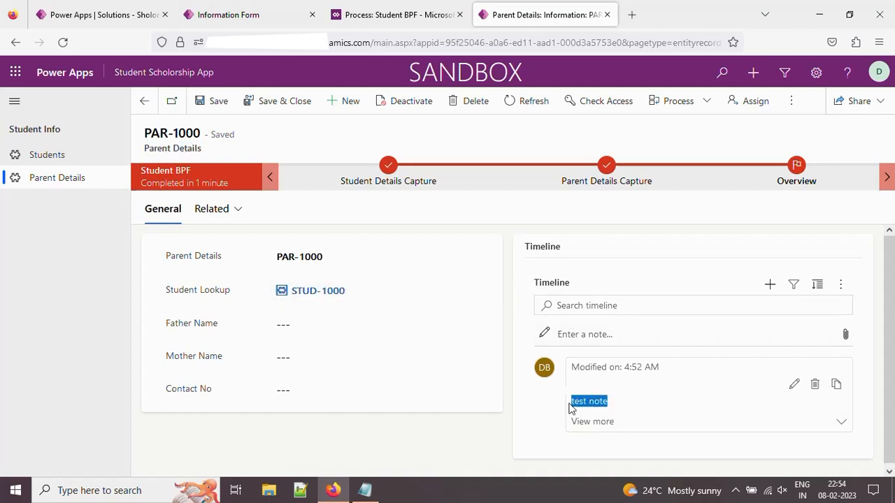
{"action": "left_click", "coordinate": [798, 171]}
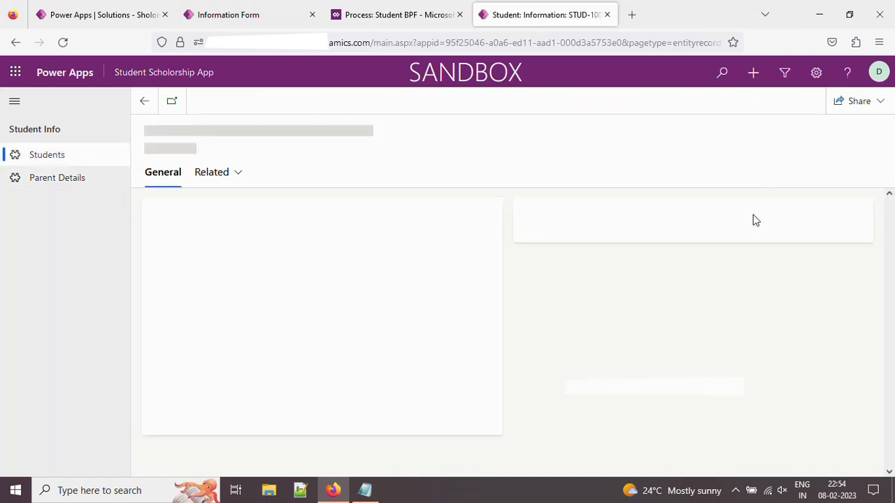
{"action": "left_click", "coordinate": [815, 202]}
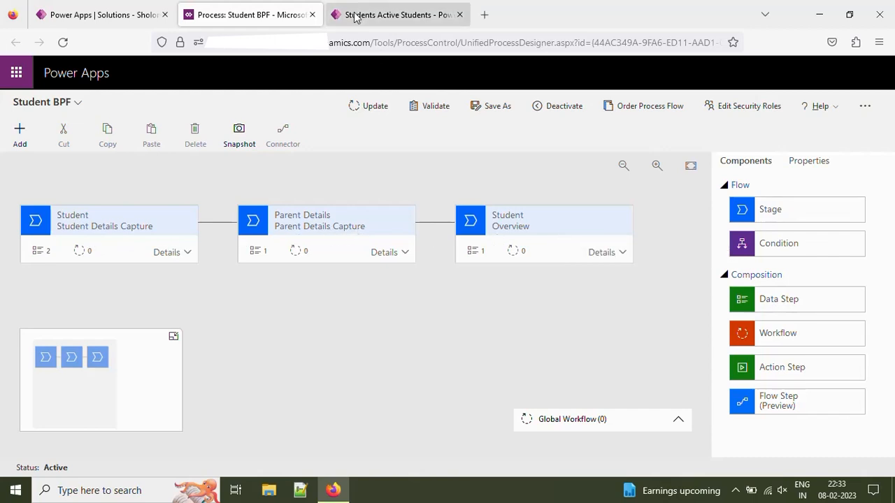
Start a new student record from the Active Students list in the Student Scholarship App
{"action": "left_click", "coordinate": [413, 19]}
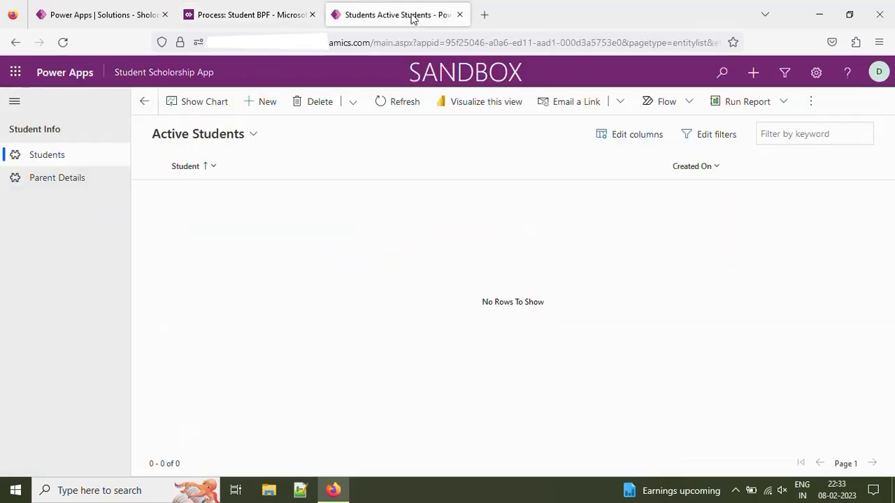
{"action": "left_click", "coordinate": [261, 108]}
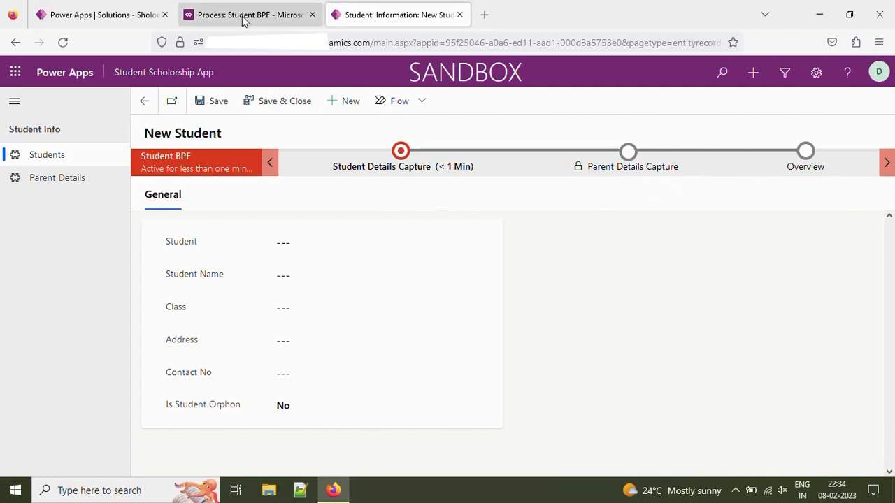
Enable attachments (including notes and files) for the Student table in the Sholorship App solution and save the table
{"action": "left_click", "coordinate": [104, 16]}
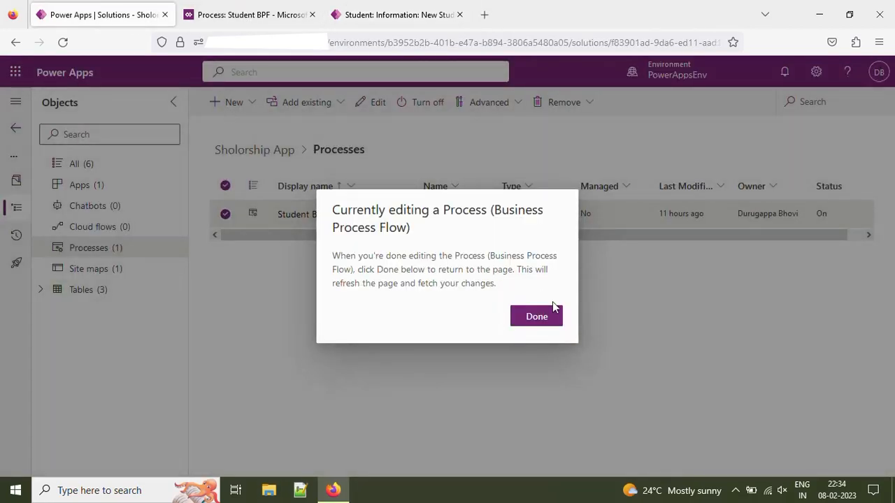
{"action": "left_click", "coordinate": [545, 321]}
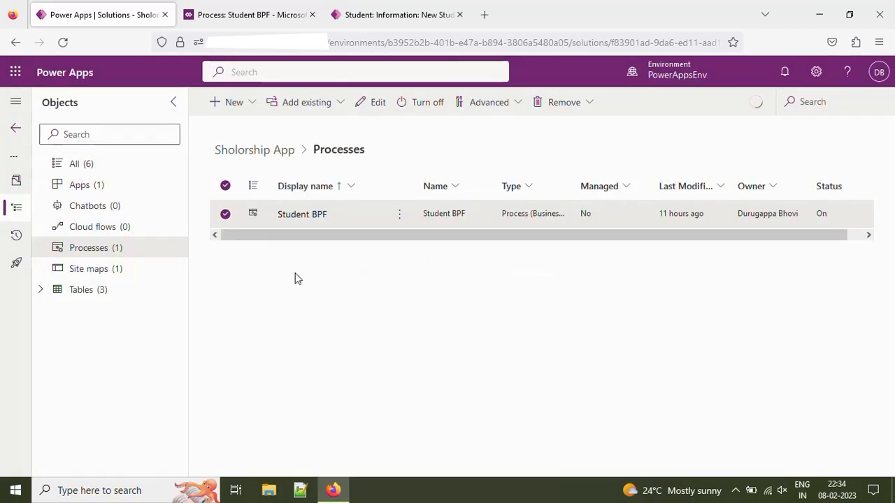
{"action": "left_click", "coordinate": [40, 290]}
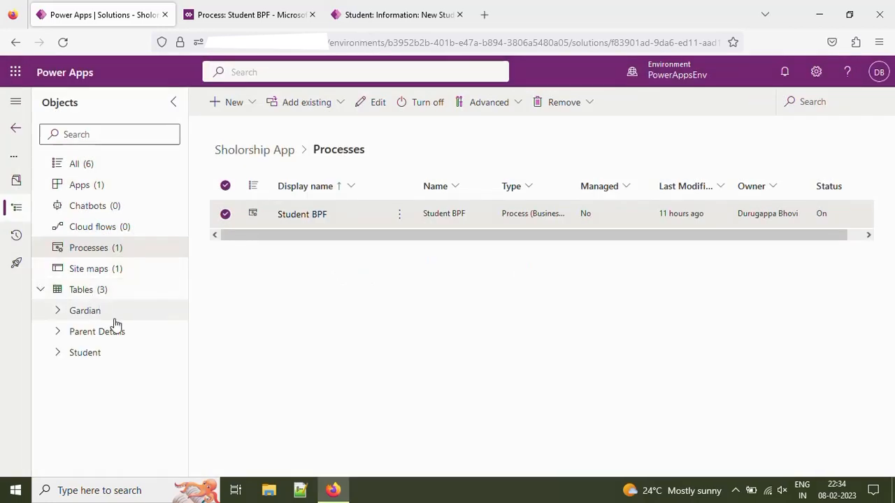
{"action": "left_click", "coordinate": [91, 355]}
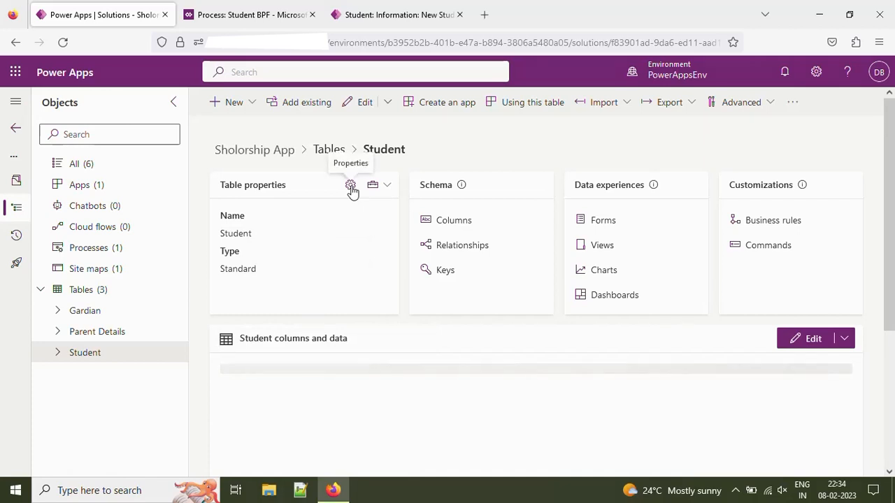
{"action": "left_click", "coordinate": [350, 186]}
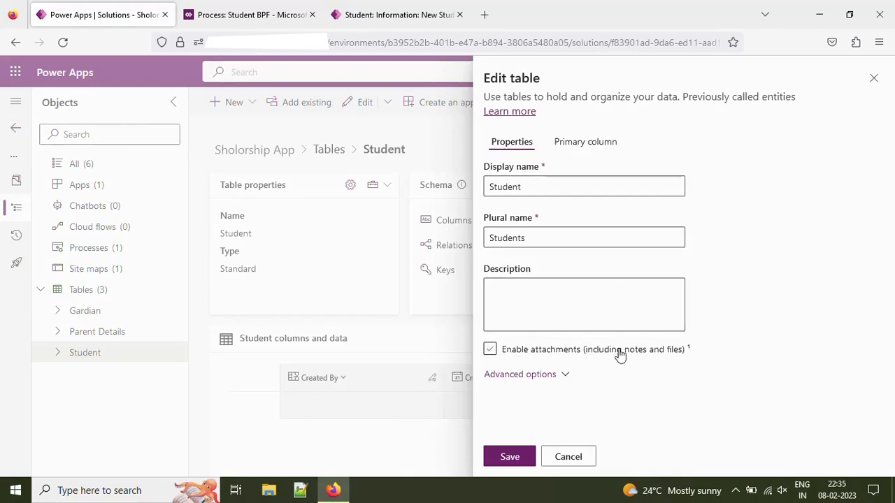
{"action": "left_click", "coordinate": [490, 351]}
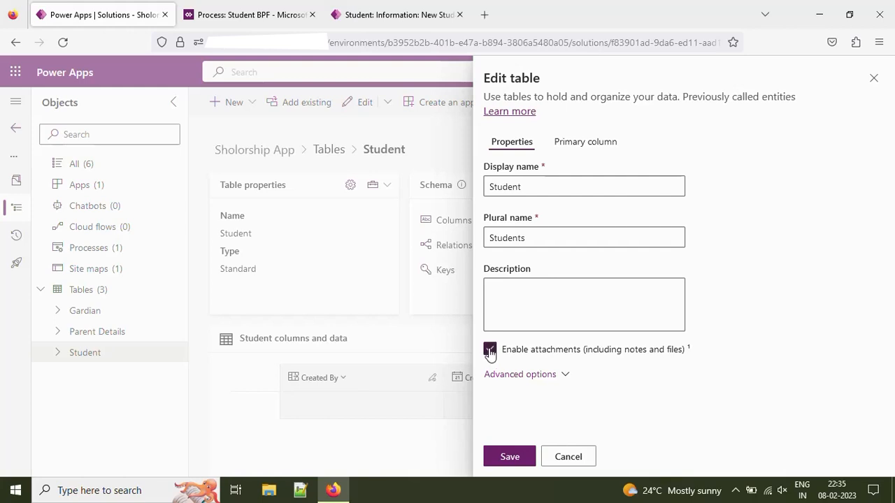
{"action": "left_click", "coordinate": [525, 458]}
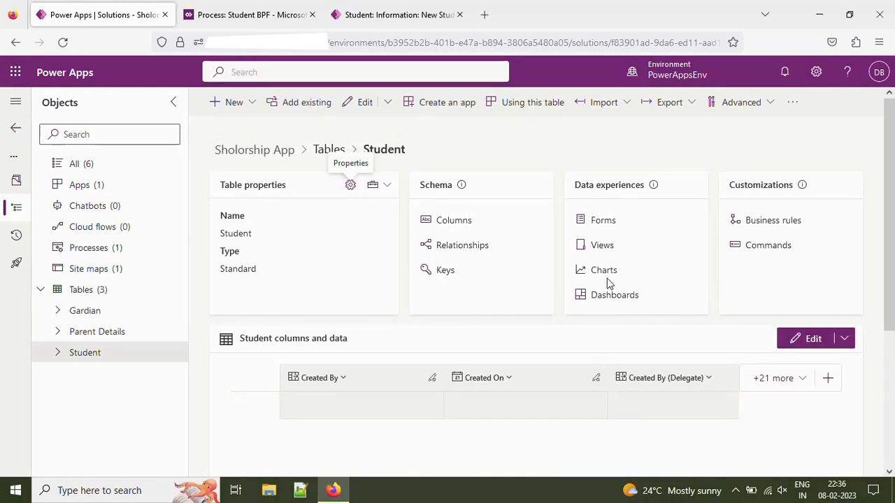
Create a new Main Form for the Student table
{"action": "left_click", "coordinate": [603, 223]}
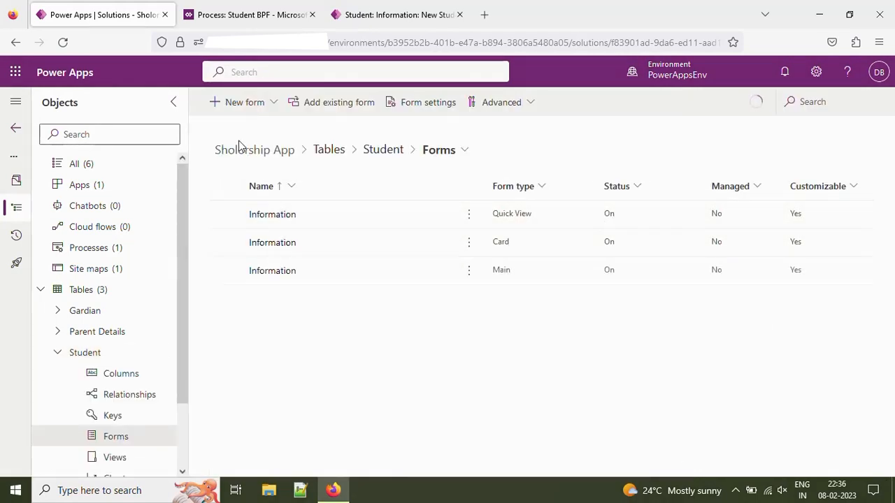
{"action": "left_click", "coordinate": [264, 106]}
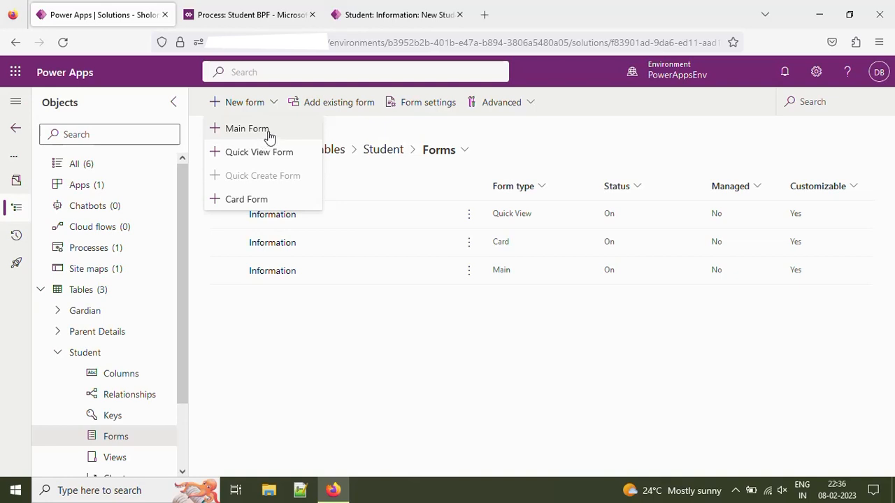
{"action": "left_click", "coordinate": [249, 135]}
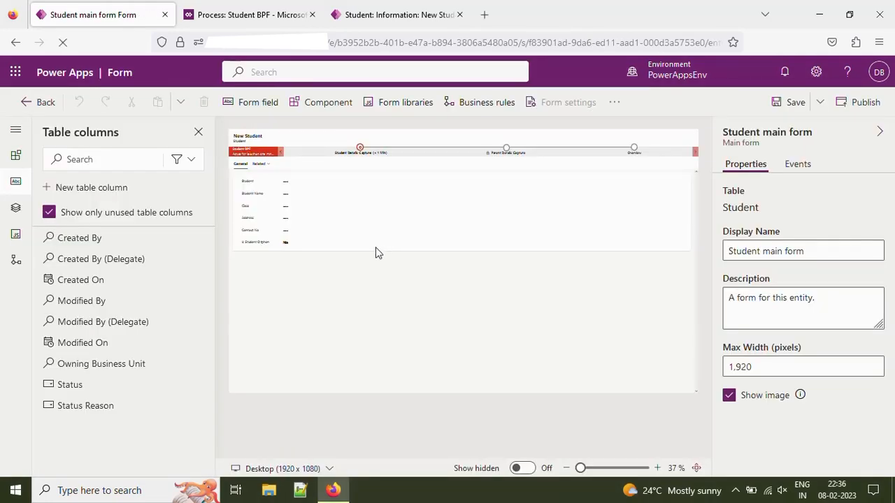
Delete all visible fields, from Student to Is Student Orphon, from the new form's General section
{"action": "left_click", "coordinate": [590, 469]}
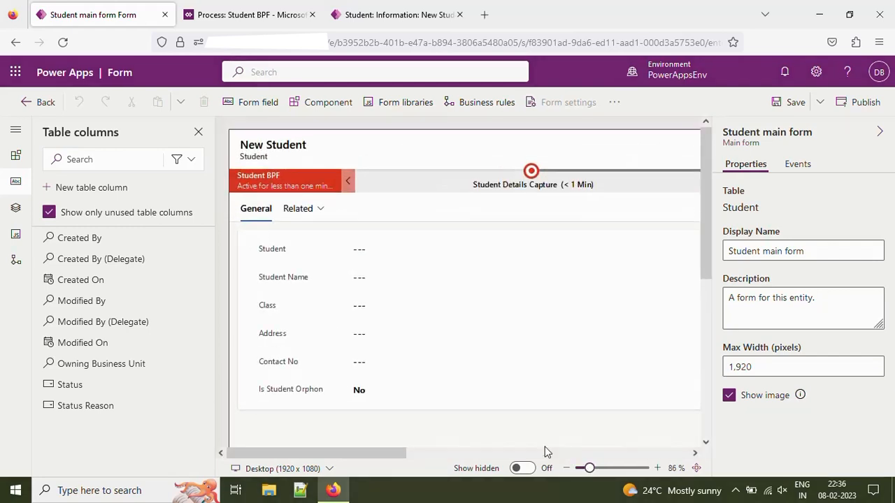
{"action": "left_click", "coordinate": [332, 395]}
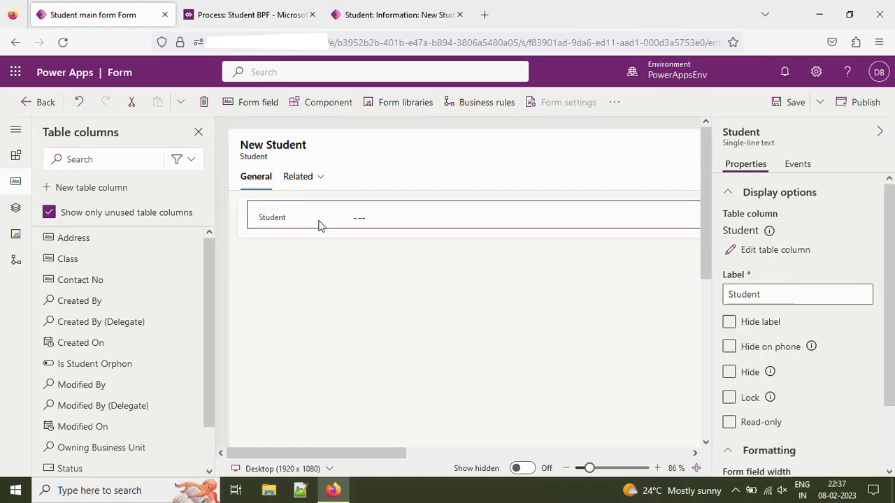
{"action": "key", "text": "Delete"}
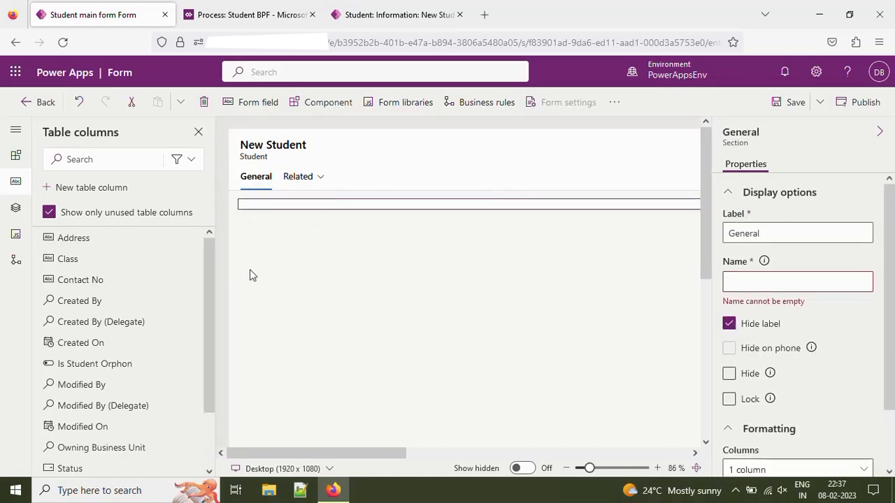
Add a Timeline component to the empty General section of the form
{"action": "left_click", "coordinate": [15, 158]}
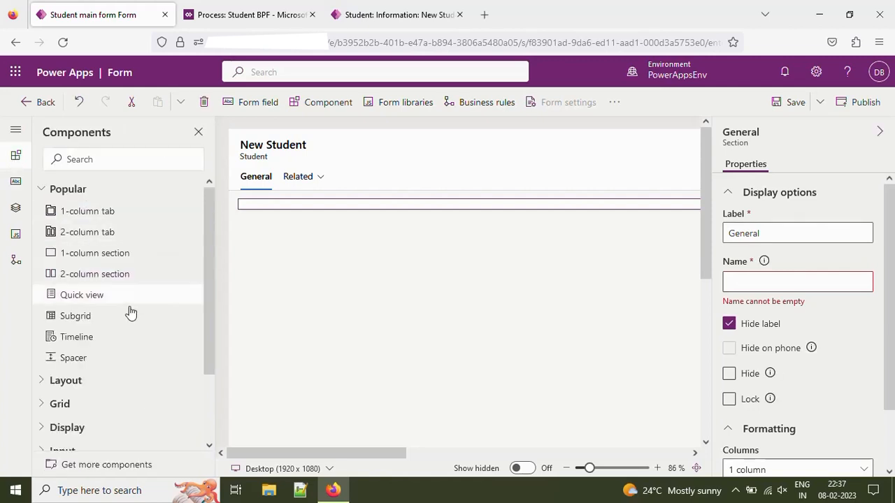
{"action": "scroll", "coordinate": [106, 376], "scroll_direction": "down", "scroll_amount": 2}
{"action": "scroll", "coordinate": [95, 329], "scroll_direction": "up", "scroll_amount": 2}
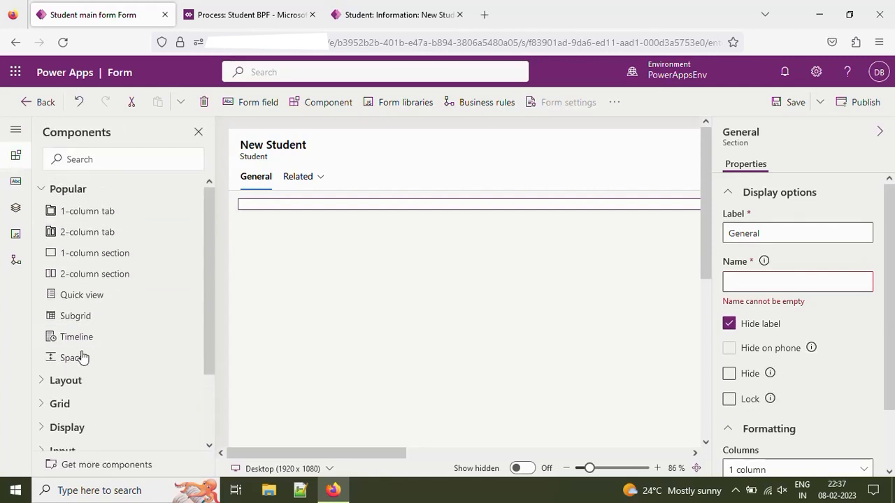
{"action": "mouse_move", "coordinate": [80, 336]}
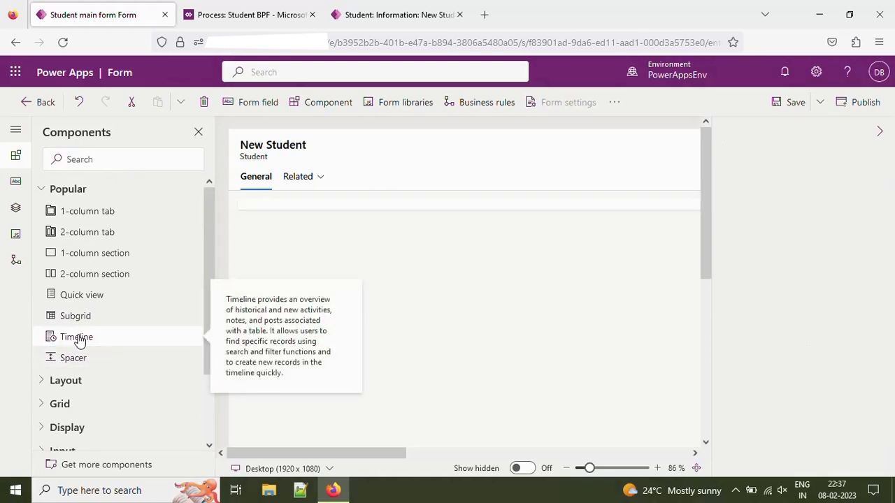
{"action": "left_click_drag", "start_coordinate": [79, 339], "coordinate": [322, 228]}
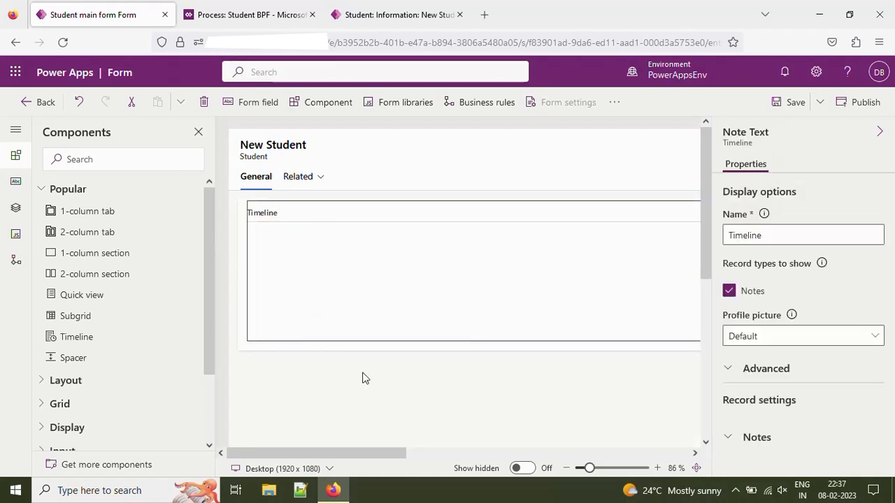
{"action": "left_click_drag", "start_coordinate": [329, 453], "coordinate": [312, 439]}
Change the form's display name to Timeline, then save and publish the form
{"action": "left_click", "coordinate": [16, 183]}
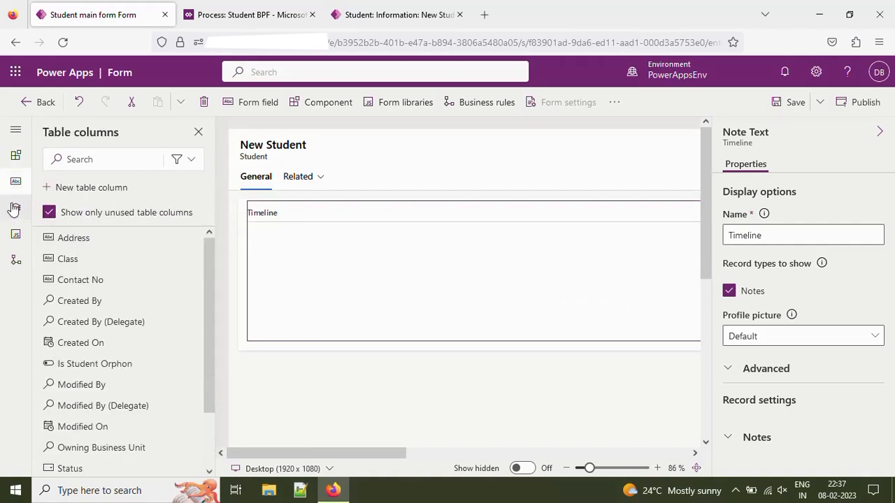
{"action": "left_click", "coordinate": [15, 209]}
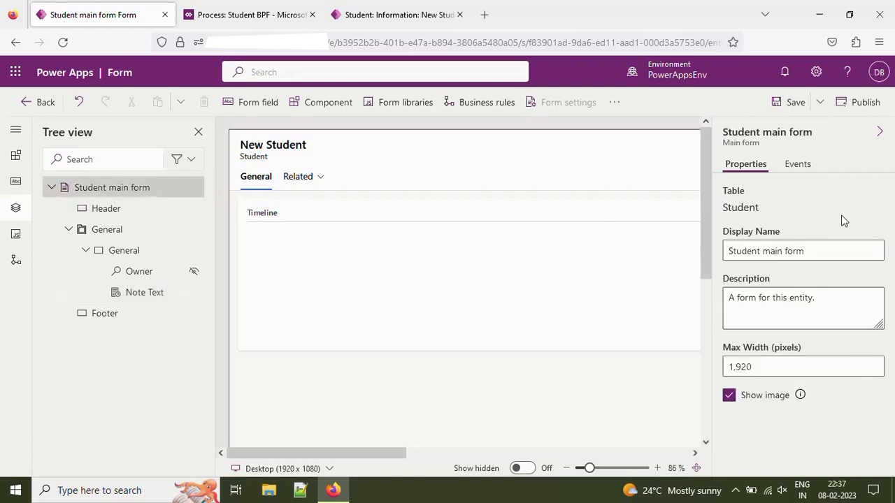
{"action": "left_click", "coordinate": [813, 249]}
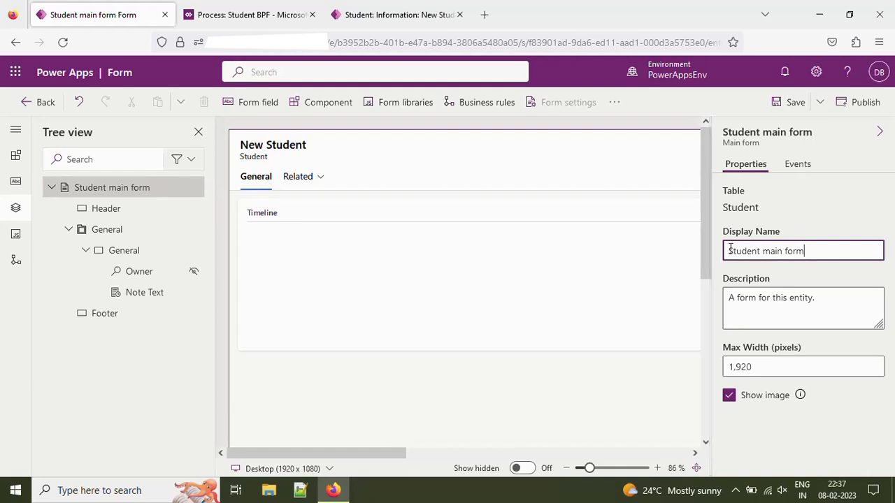
{"action": "key", "text": "BackSpace"}
{"action": "key", "text": "BackSpace"}
{"action": "key", "text": "BackSpace"}
{"action": "key", "text": "BackSpace"}
{"action": "key", "text": "BackSpace"}
{"action": "key", "text": "BackSpace"}
{"action": "key", "text": "BackSpace"}
{"action": "key", "text": "BackSpace"}
{"action": "key", "text": "BackSpace"}
{"action": "key", "text": "BackSpace"}
{"action": "key", "text": "BackSpace"}
{"action": "type", "text": "r"}
{"action": "type", "text": "imel"}
{"action": "left_click", "coordinate": [786, 107]}
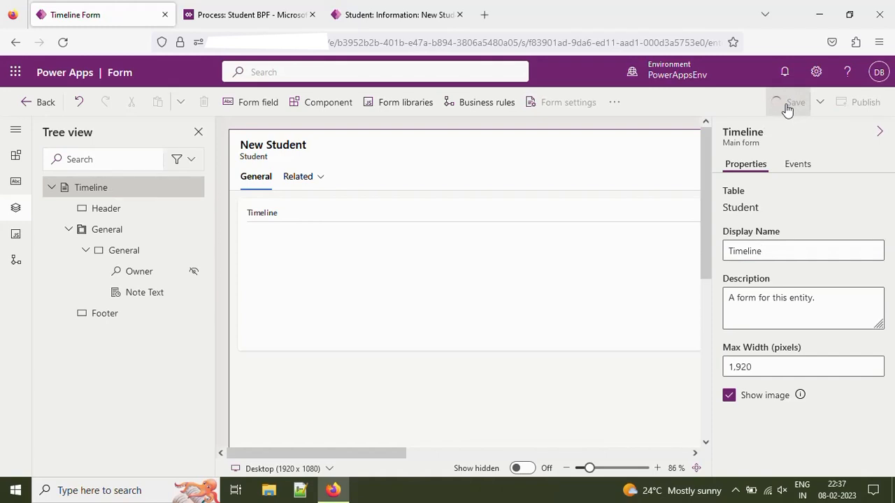
{"action": "left_click", "coordinate": [862, 106]}
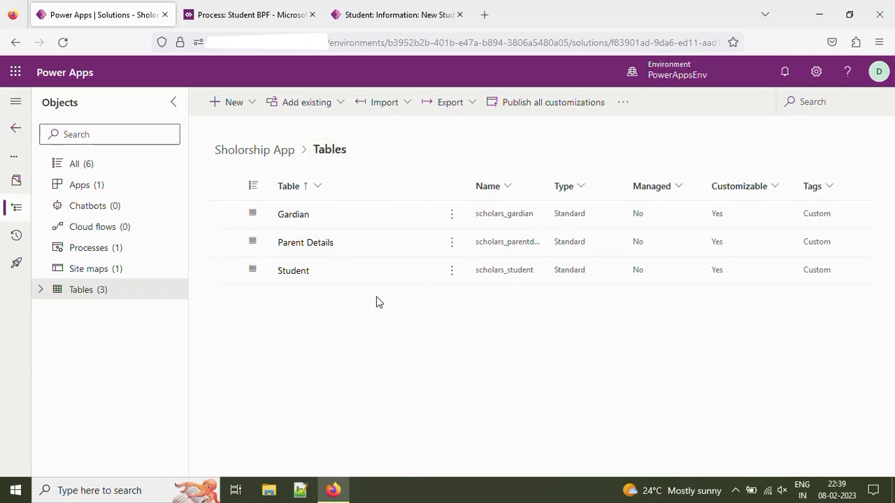
Open the Parent Details table's main Information form for editing
{"action": "left_click", "coordinate": [452, 244]}
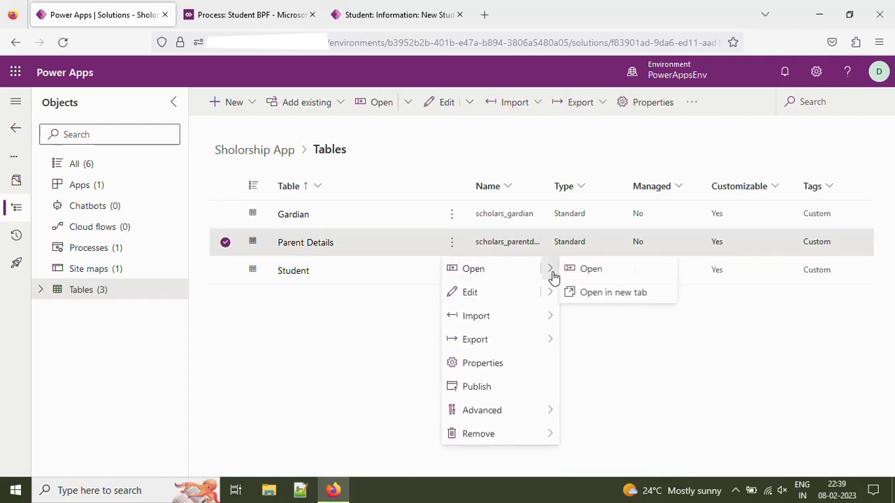
{"action": "left_click", "coordinate": [302, 246]}
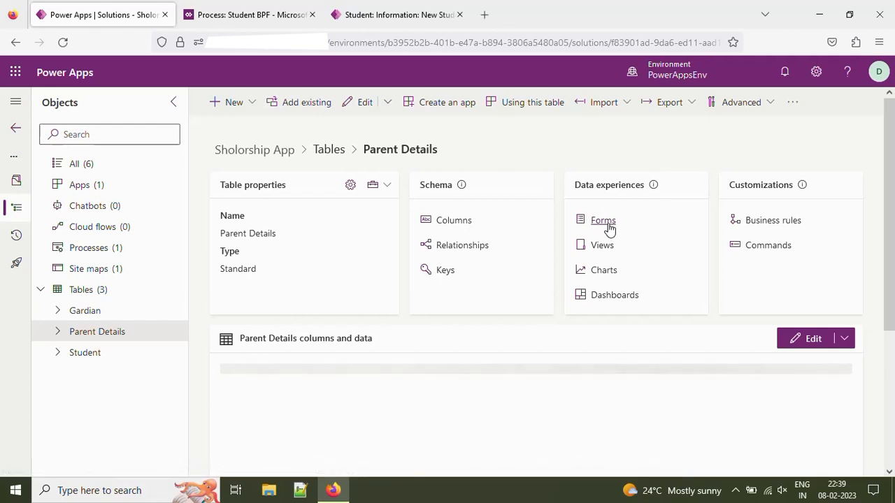
{"action": "left_click", "coordinate": [609, 223]}
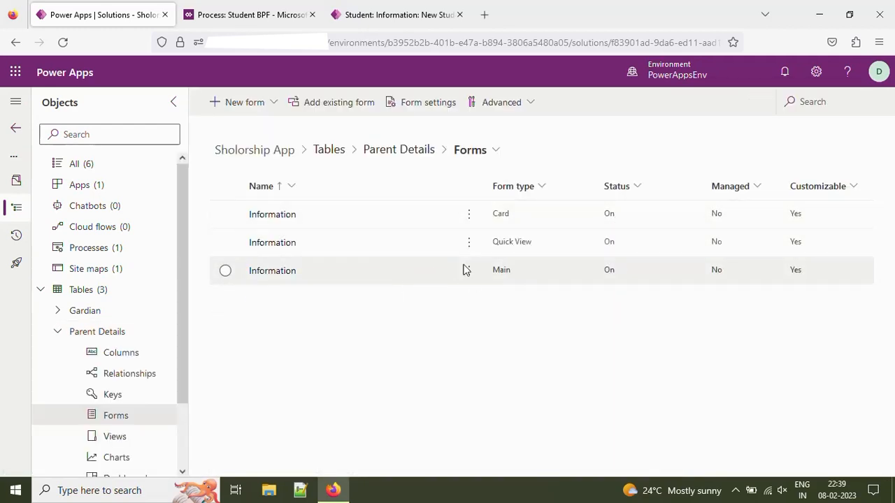
{"action": "left_click", "coordinate": [281, 273]}
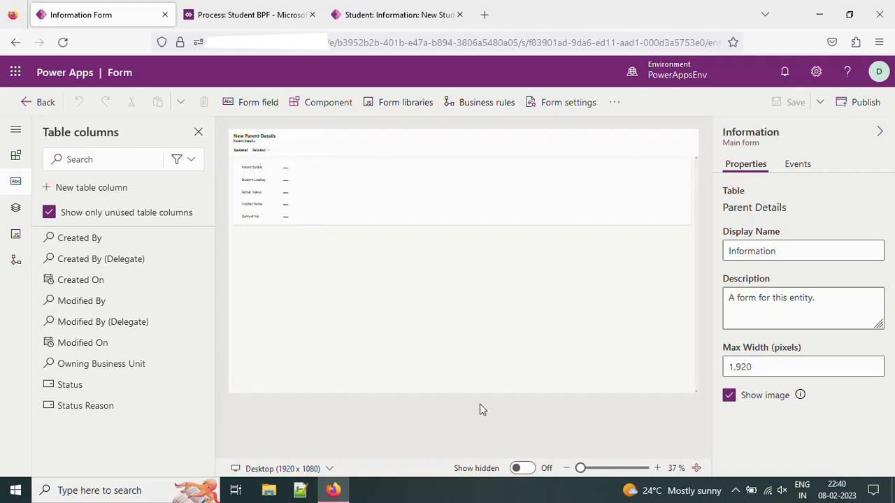
Set the name of the Parent Details form's General tab to general
{"action": "left_click", "coordinate": [596, 468]}
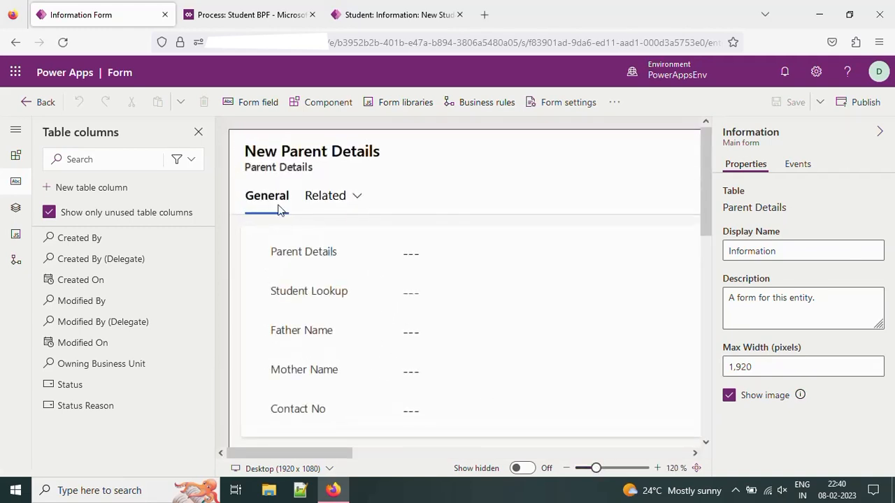
{"action": "left_click", "coordinate": [267, 196]}
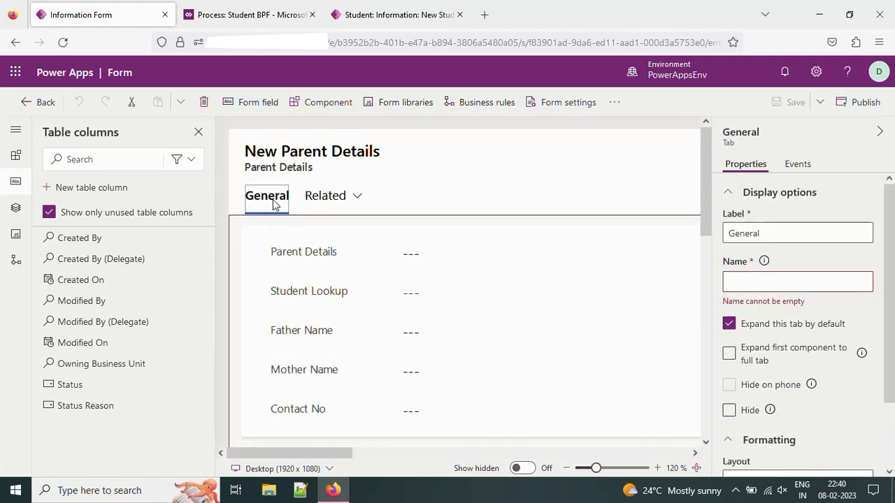
{"action": "left_click", "coordinate": [775, 287]}
{"action": "type", "text": "general"}
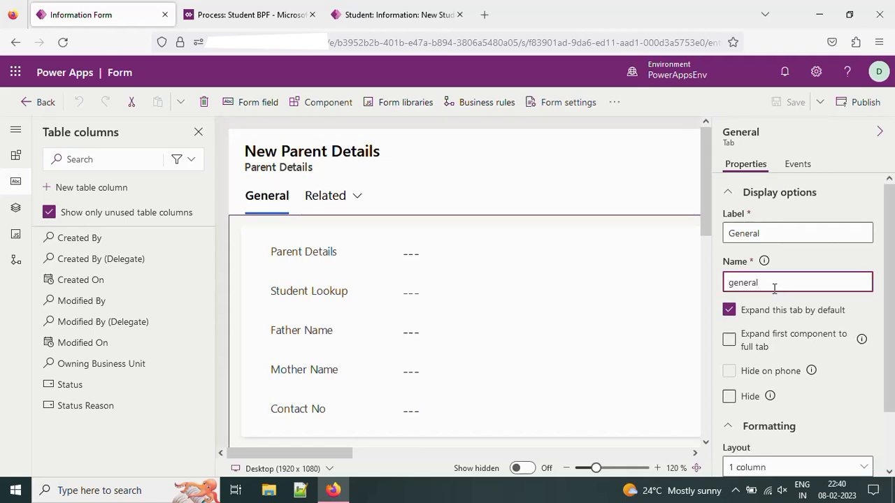
{"action": "left_click", "coordinate": [812, 264]}
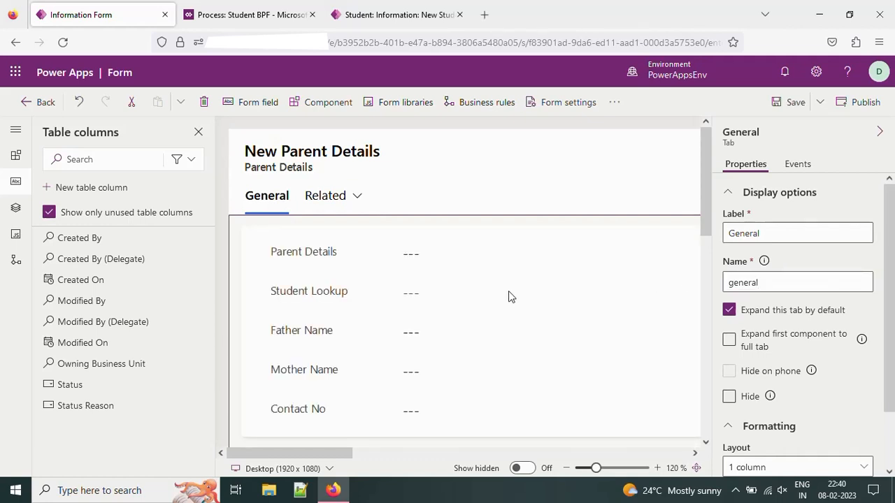
Change the General tab's layout to 2 columns
{"action": "scroll", "coordinate": [813, 410], "scroll_direction": "down", "scroll_amount": 1}
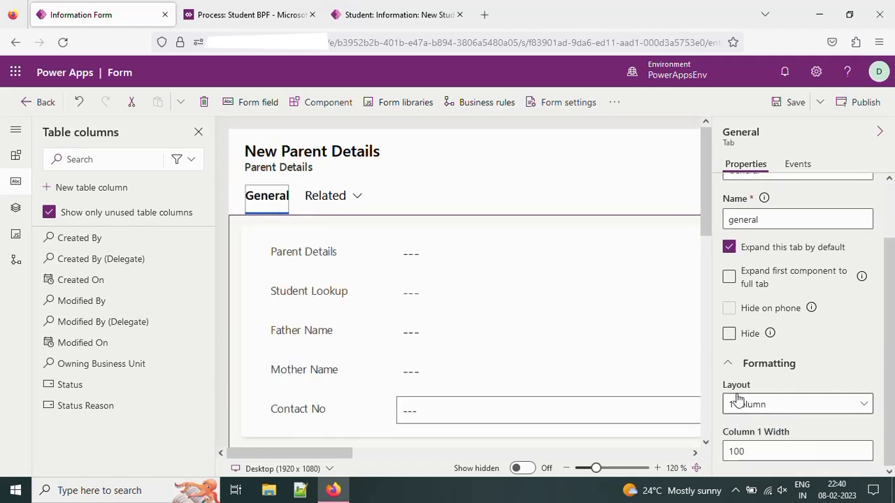
{"action": "left_click", "coordinate": [813, 410]}
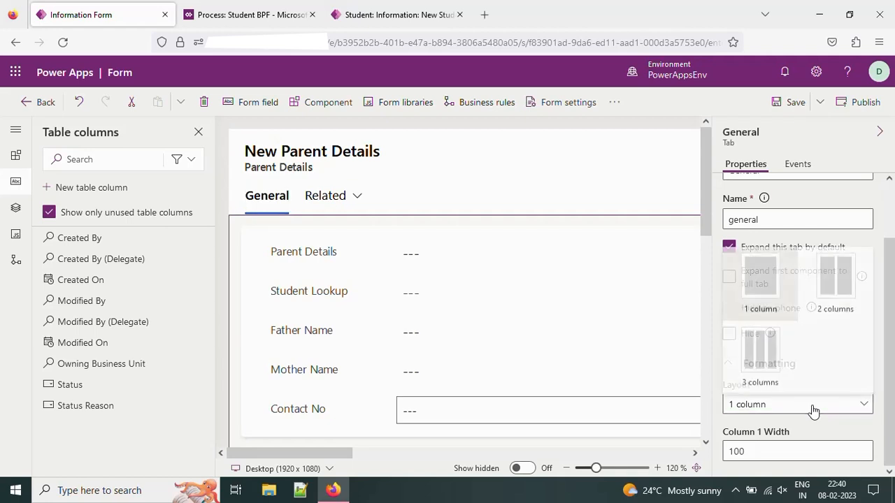
{"action": "left_click", "coordinate": [842, 300]}
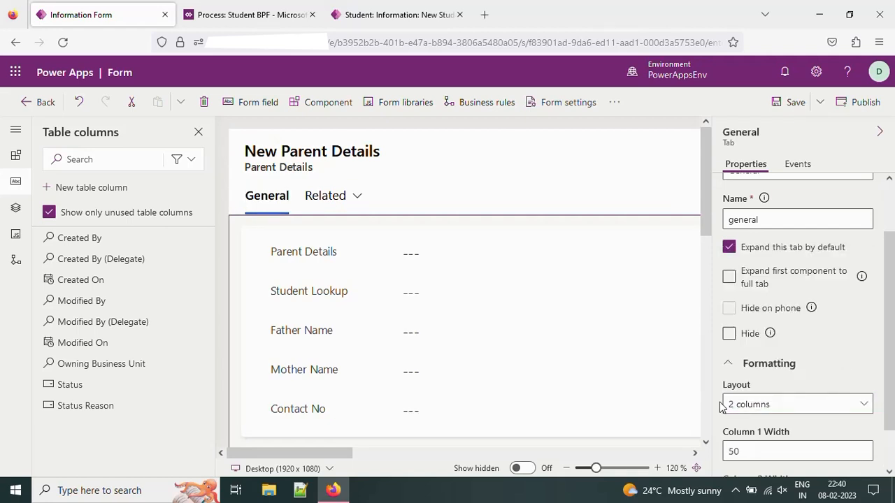
List the already used table columns too, and add the Student Lookup column to the new section in the second column
{"action": "left_click_drag", "start_coordinate": [326, 454], "coordinate": [557, 458]}
{"action": "left_click", "coordinate": [470, 260]}
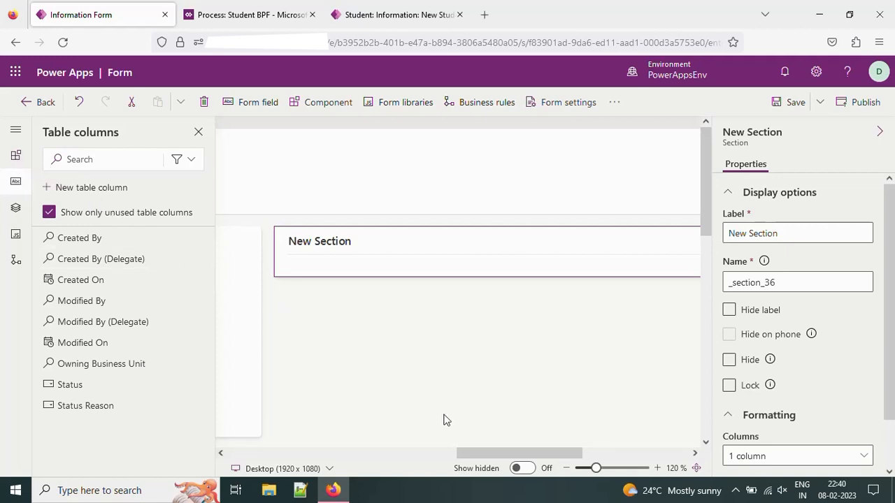
{"action": "left_click_drag", "start_coordinate": [491, 451], "coordinate": [508, 453]}
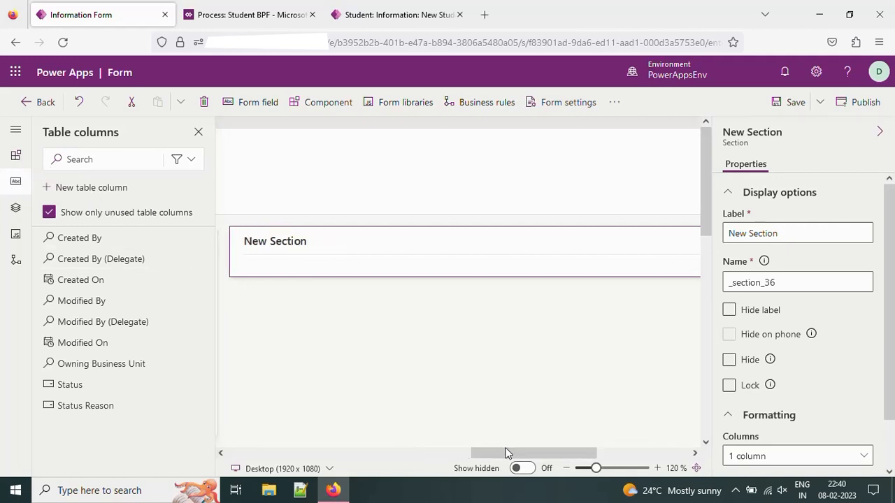
{"action": "mouse_move", "coordinate": [90, 279]}
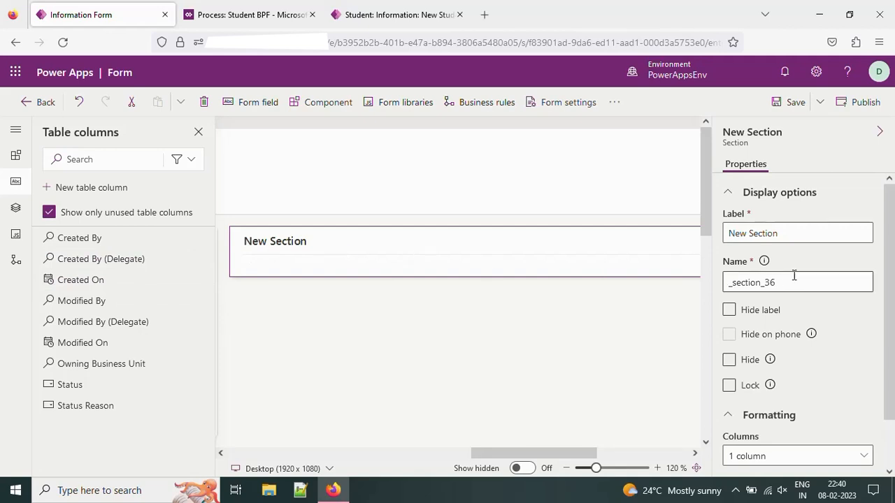
{"action": "mouse_move", "coordinate": [562, 453]}
{"action": "left_mouse_down"}
{"action": "mouse_move", "coordinate": [305, 456]}
{"action": "mouse_move", "coordinate": [586, 461]}
{"action": "mouse_move", "coordinate": [553, 461]}
{"action": "left_mouse_up"}
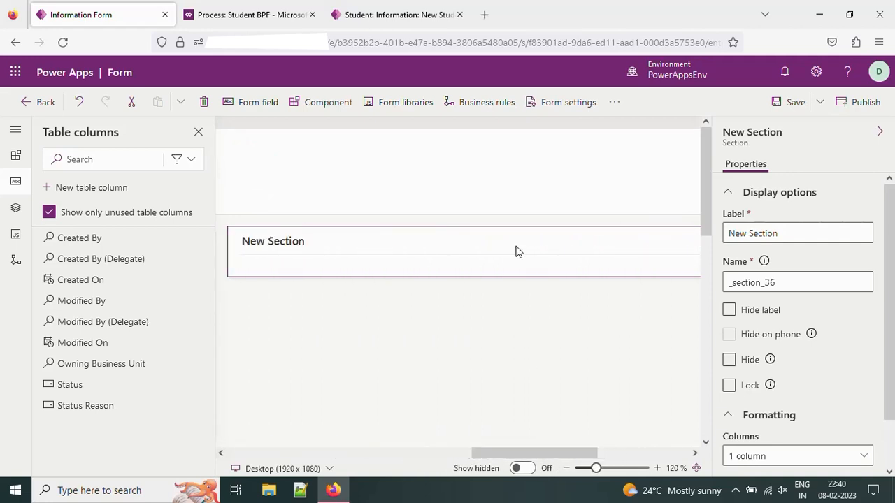
{"action": "left_click", "coordinate": [49, 212]}
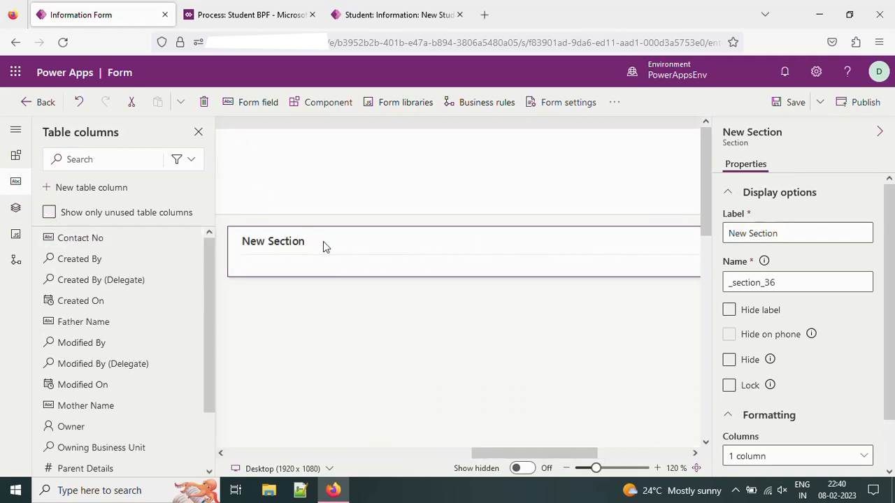
{"action": "scroll", "coordinate": [98, 377], "scroll_direction": "down", "scroll_amount": 1}
{"action": "mouse_move", "coordinate": [106, 412]}
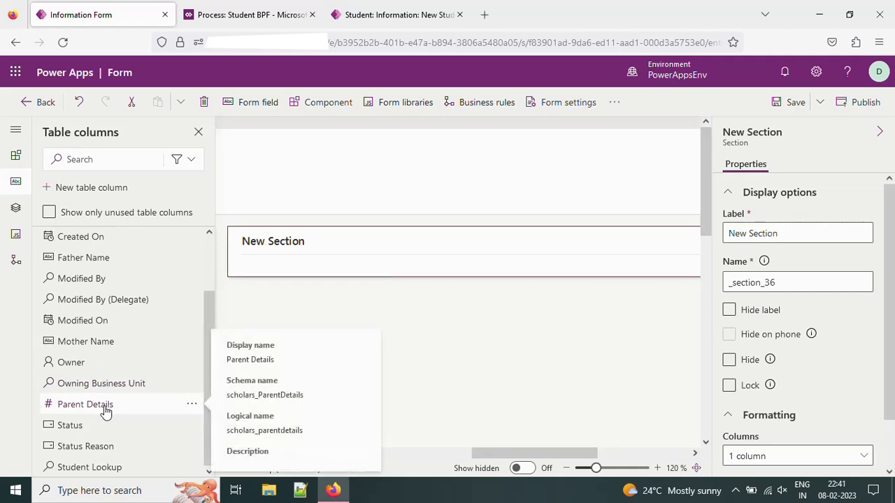
{"action": "mouse_move", "coordinate": [102, 365]}
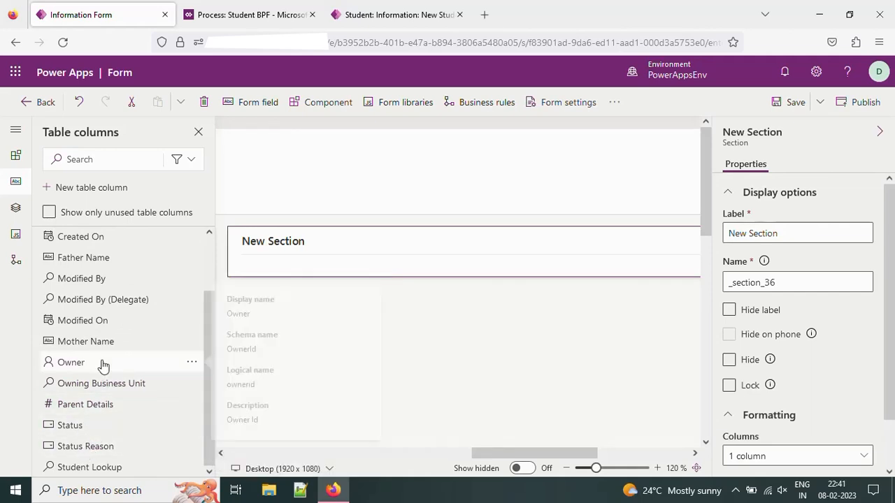
{"action": "scroll", "coordinate": [100, 365], "scroll_direction": "up", "scroll_amount": 1}
{"action": "scroll", "coordinate": [103, 366], "scroll_direction": "down", "scroll_amount": 1}
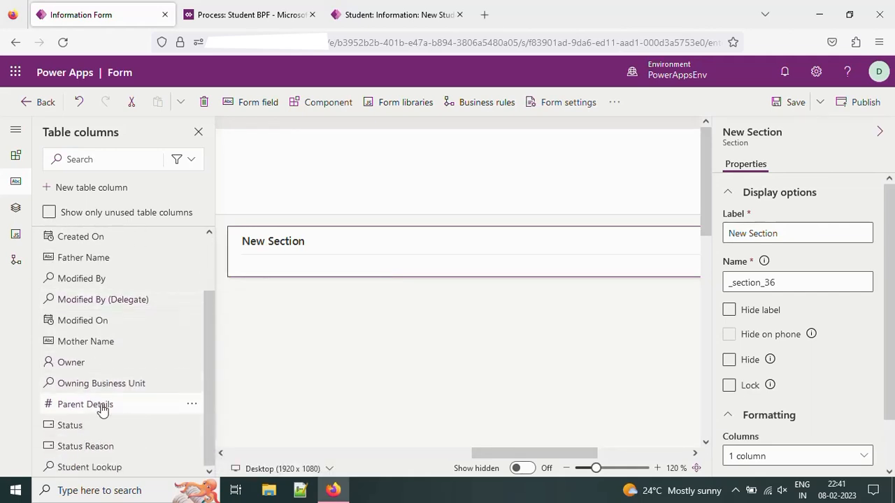
{"action": "mouse_move", "coordinate": [91, 473]}
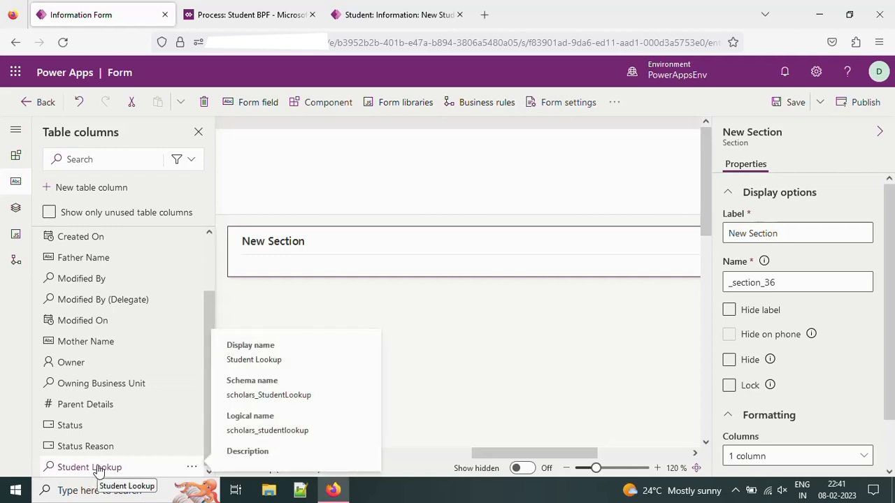
{"action": "left_click_drag", "start_coordinate": [98, 472], "coordinate": [300, 242]}
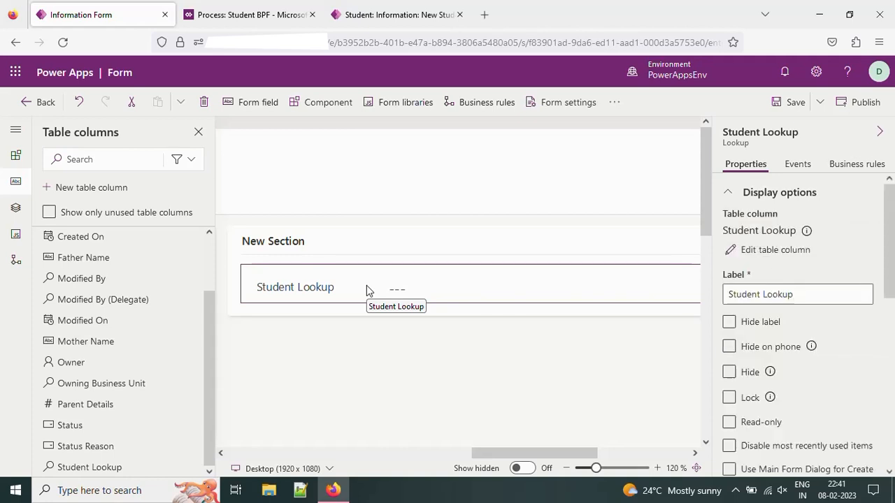
Change the label of the section holding the added Student Lookup field to Timeline
{"action": "left_click", "coordinate": [356, 253]}
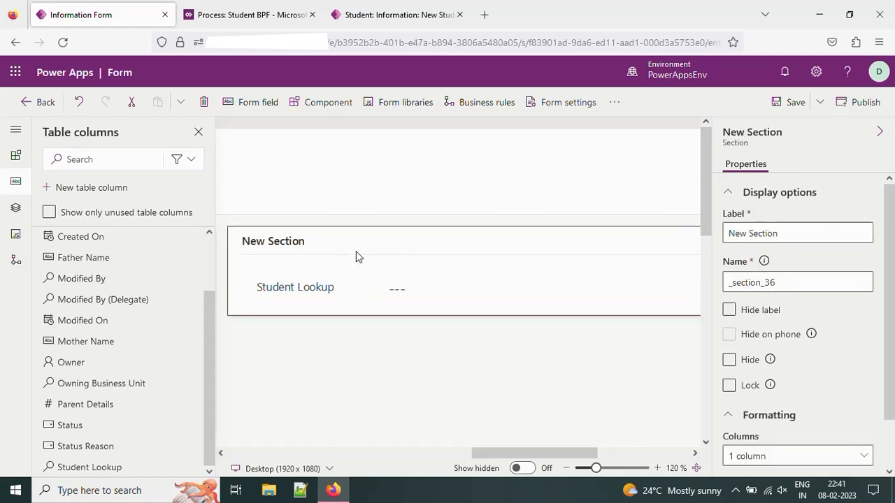
{"action": "left_click", "coordinate": [776, 233]}
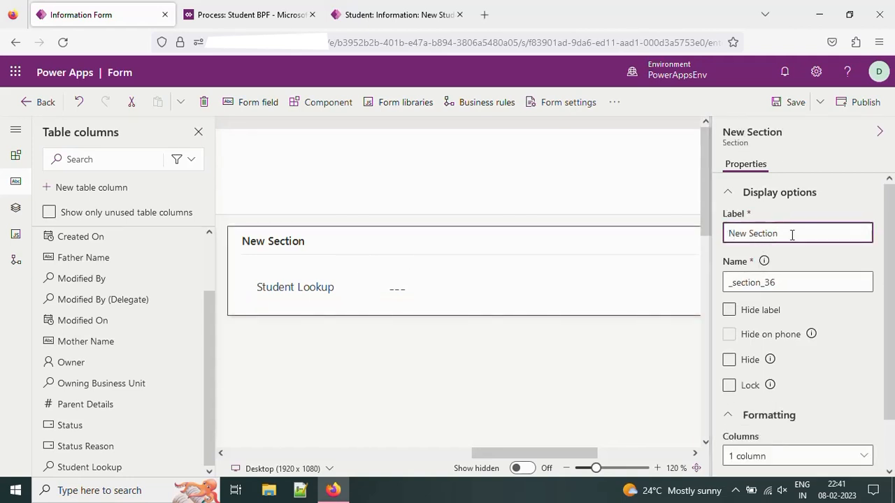
{"action": "key", "text": "BackSpace"}
{"action": "key", "text": "BackSpace"}
{"action": "key", "text": "BackSpace"}
{"action": "key", "text": "BackSpace"}
{"action": "key", "text": "BackSpace"}
{"action": "key", "text": "BackSpace"}
{"action": "key", "text": "BackSpace"}
{"action": "key", "text": "BackSpace"}
{"action": "key", "text": "BackSpace"}
{"action": "key", "text": "BackSpace"}
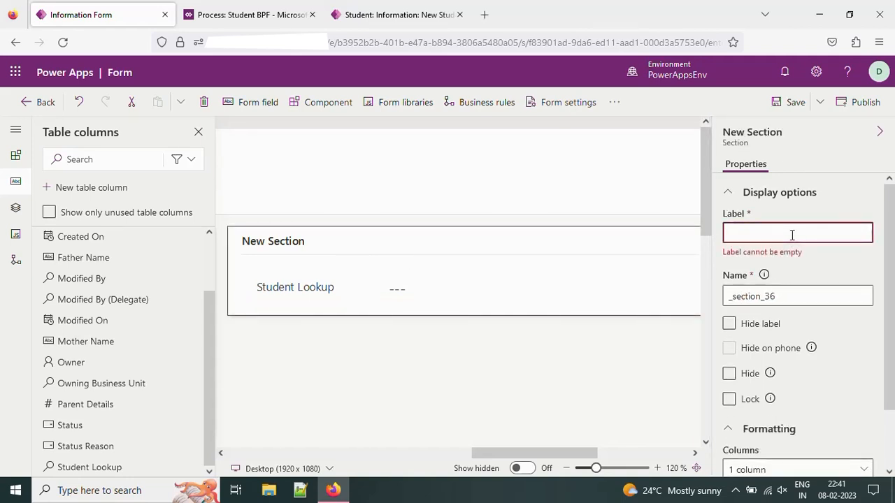
{"action": "type", "text": "Timeline"}
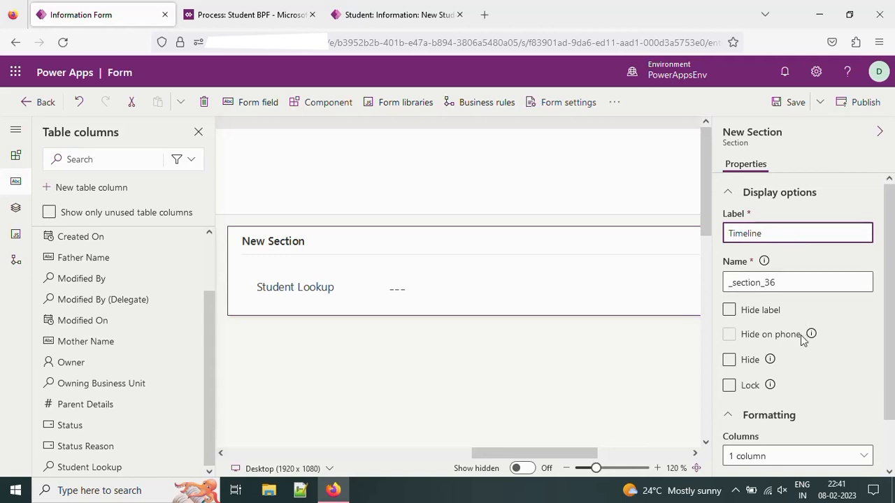
{"action": "scroll", "coordinate": [801, 343], "scroll_direction": "down", "scroll_amount": 1}
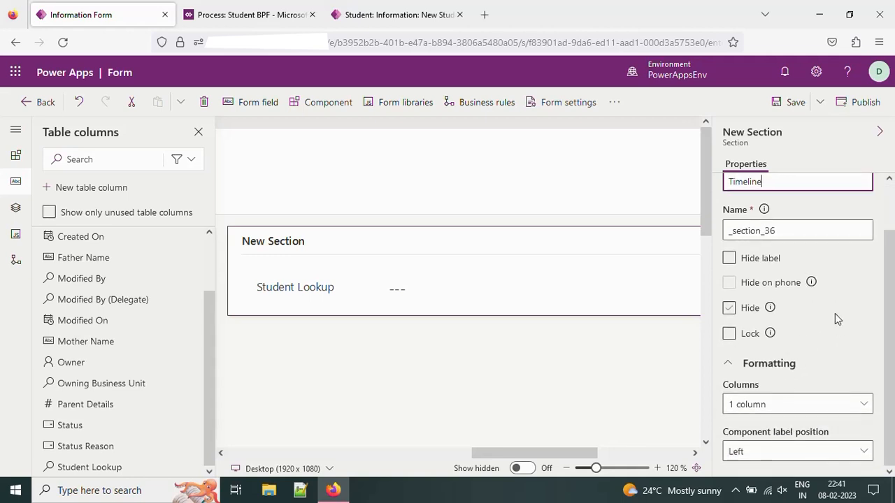
Start adding a Form component to the Student Lookup field in the Timeline section
{"action": "left_click", "coordinate": [334, 299]}
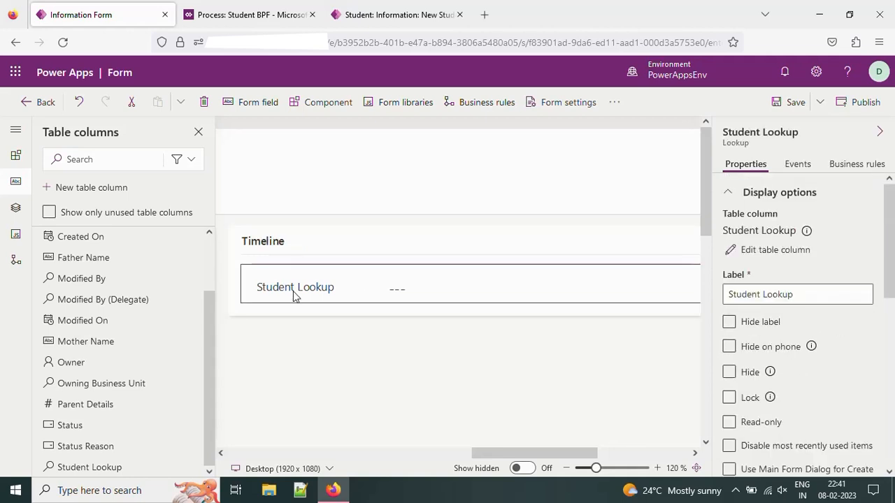
{"action": "scroll", "coordinate": [811, 346], "scroll_direction": "down", "scroll_amount": 2}
{"action": "scroll", "coordinate": [818, 389], "scroll_direction": "down", "scroll_amount": 5}
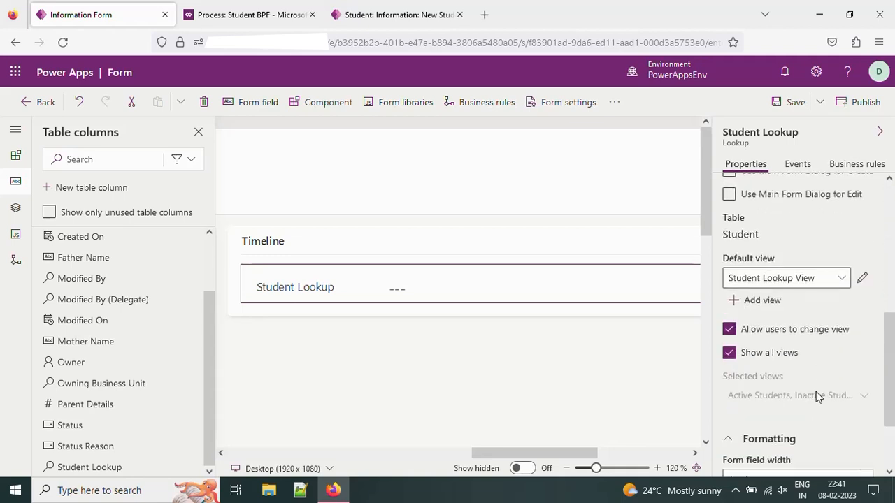
{"action": "scroll", "coordinate": [785, 336], "scroll_direction": "down", "scroll_amount": 2}
{"action": "scroll", "coordinate": [787, 339], "scroll_direction": "down", "scroll_amount": 1}
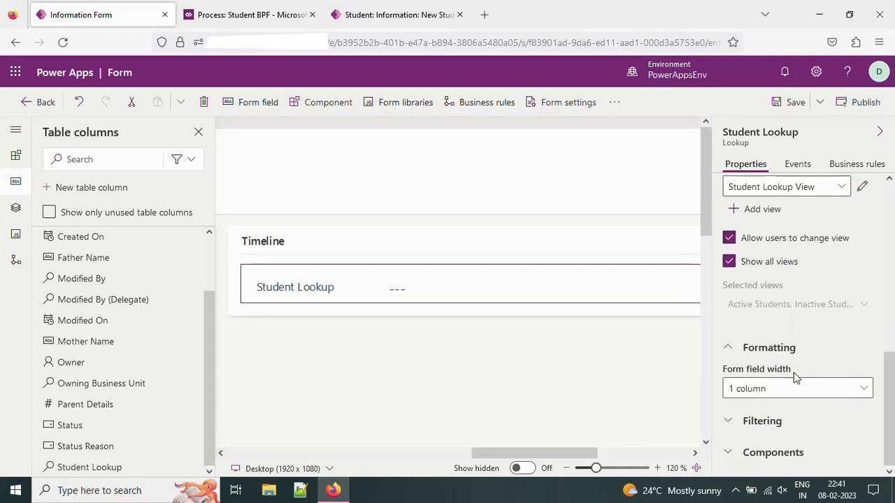
{"action": "left_click", "coordinate": [731, 455]}
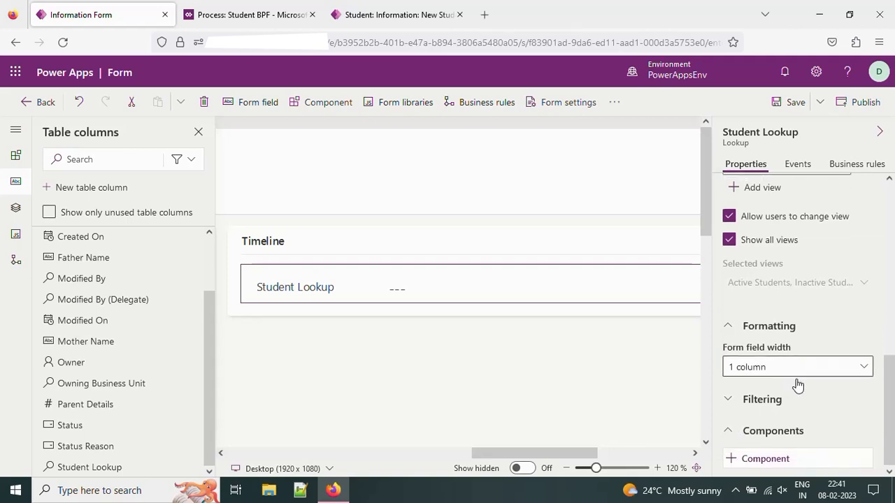
{"action": "left_click", "coordinate": [765, 461]}
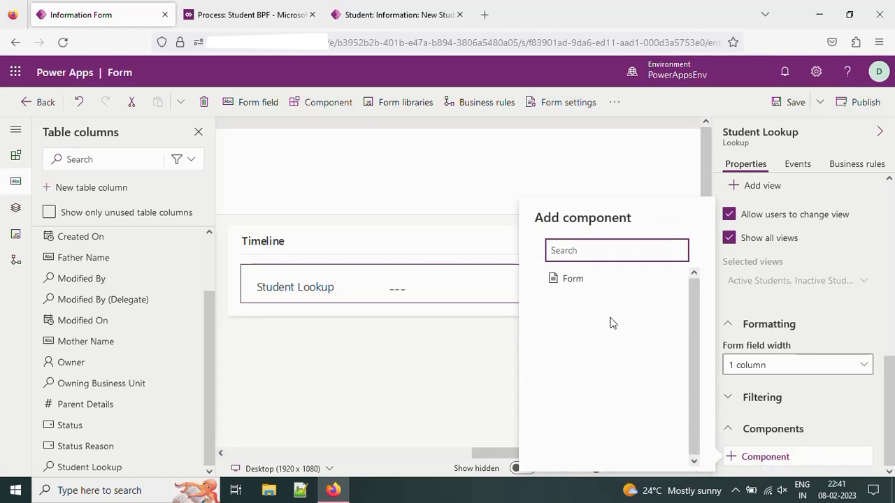
{"action": "mouse_move", "coordinate": [585, 291]}
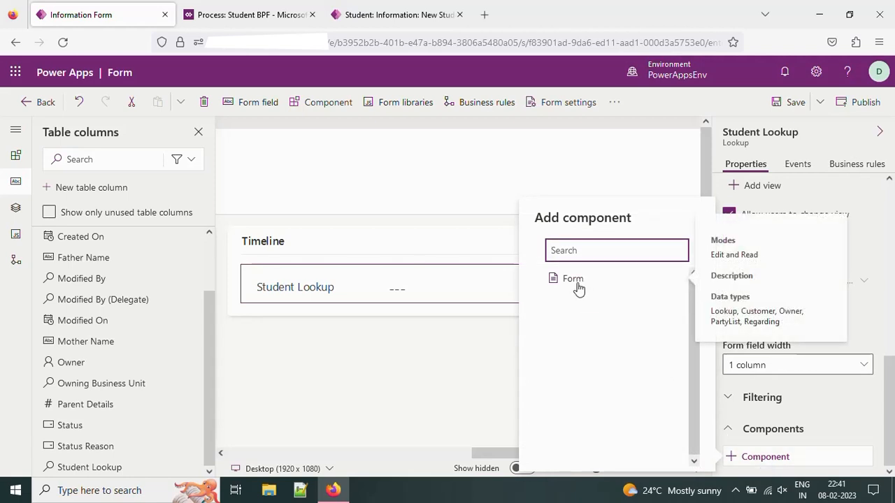
{"action": "left_click", "coordinate": [574, 286]}
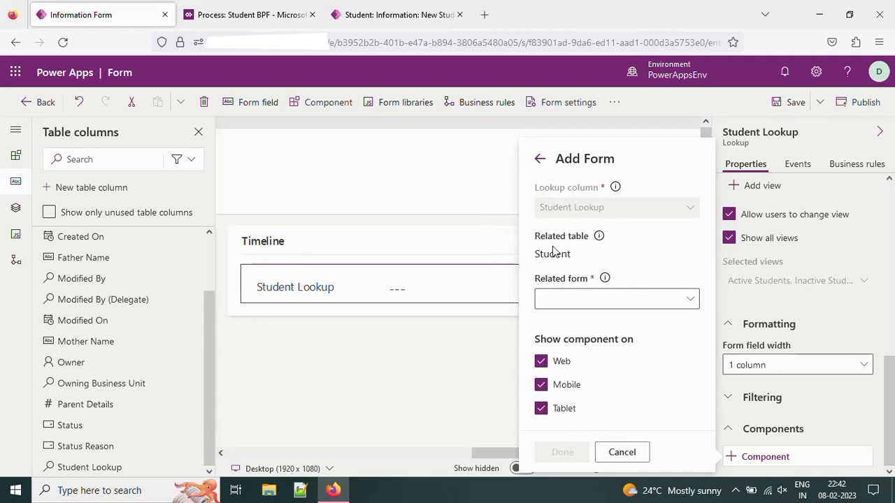
Set the component's related form to Timeline for web, mobile and tablet, finish adding it and save the form
{"action": "left_click_drag", "start_coordinate": [577, 256], "coordinate": [534, 255]}
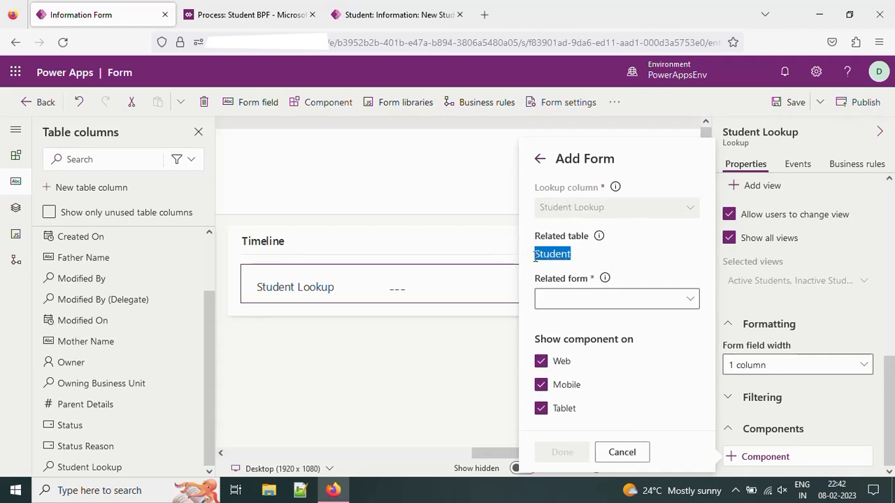
{"action": "left_click", "coordinate": [690, 302]}
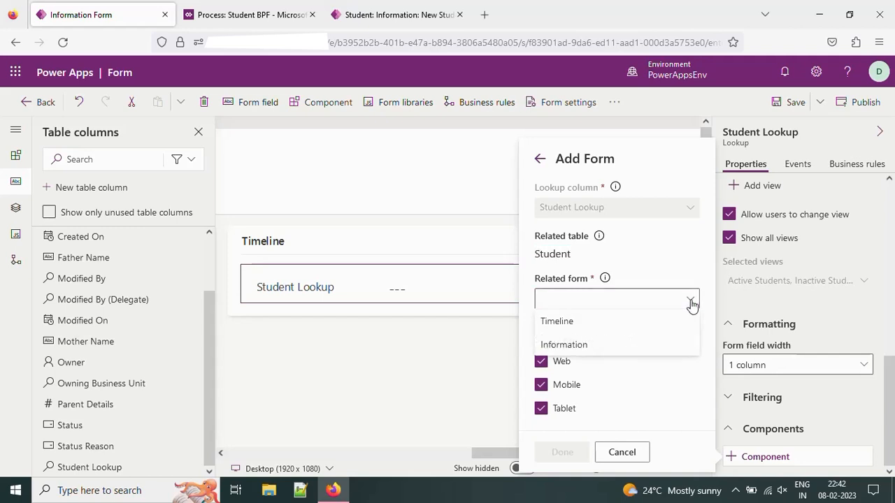
{"action": "left_click", "coordinate": [564, 323]}
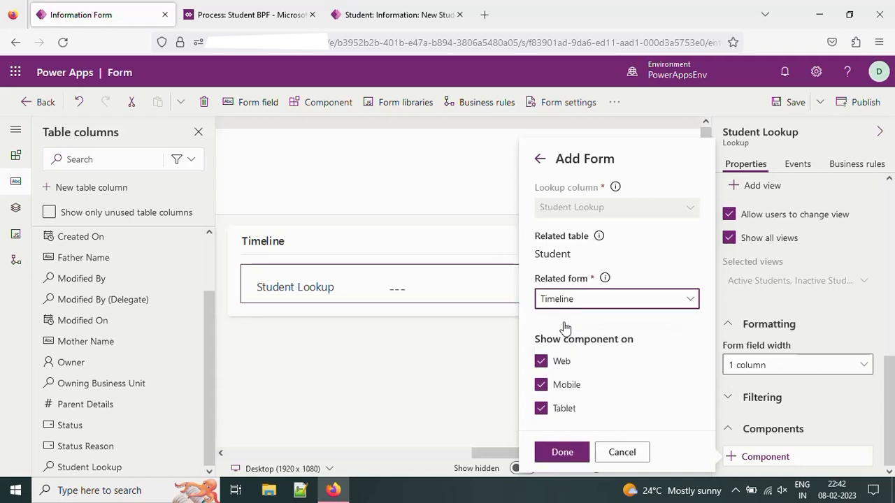
{"action": "left_click", "coordinate": [563, 454]}
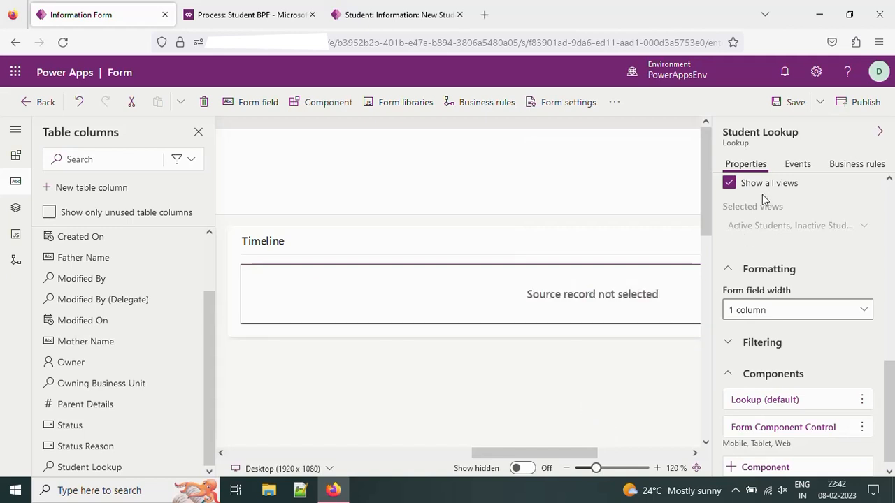
{"action": "left_click", "coordinate": [796, 105]}
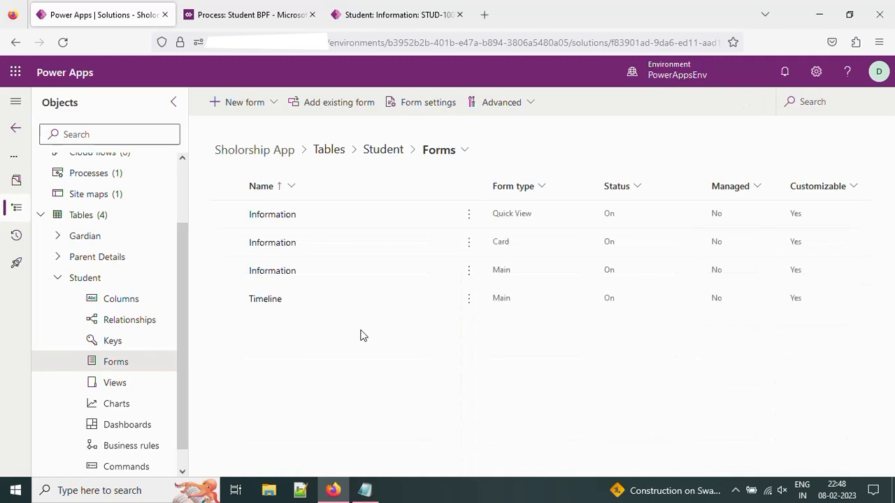
Open the Student table's main Information form for editing in a new browser tab
{"action": "left_click", "coordinate": [470, 271]}
{"action": "mouse_move", "coordinate": [572, 302]}
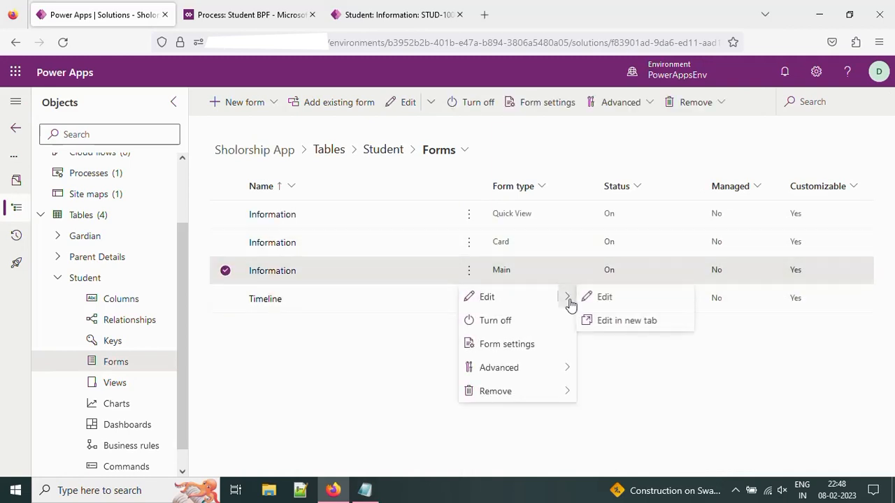
{"action": "left_click", "coordinate": [625, 322]}
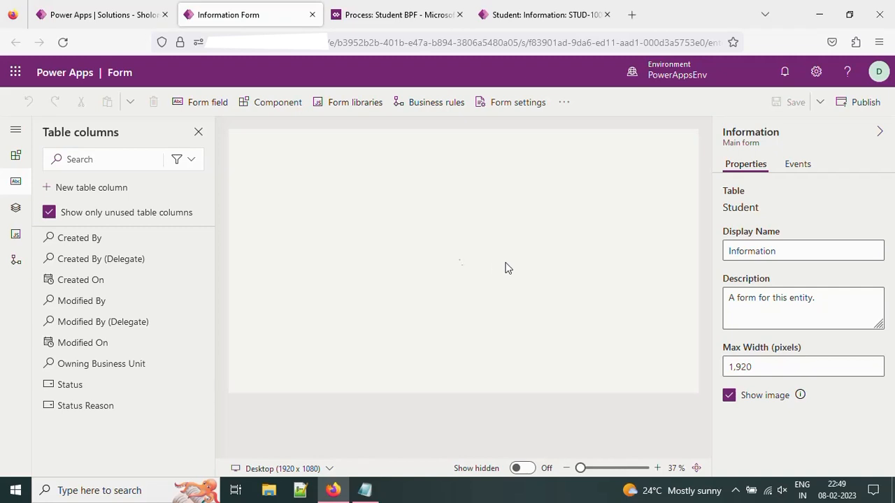
Change the layout of the Student form's General tab to 2 columns
{"action": "left_click", "coordinate": [586, 468]}
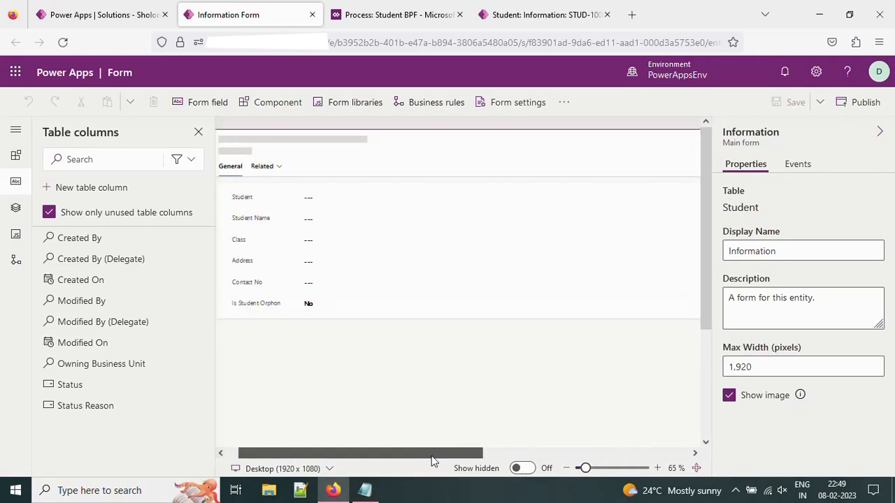
{"action": "left_click_drag", "start_coordinate": [431, 461], "coordinate": [404, 462]}
{"action": "left_click", "coordinate": [250, 193]}
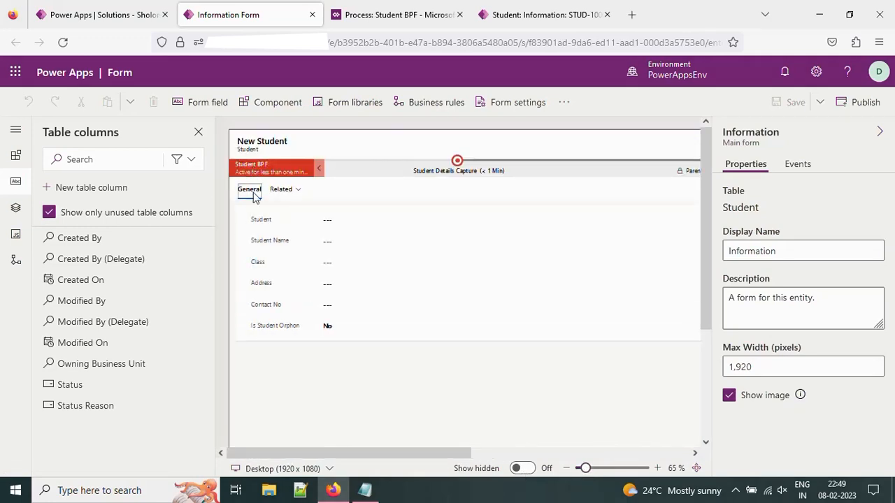
{"action": "scroll", "coordinate": [751, 342], "scroll_direction": "down", "scroll_amount": 1}
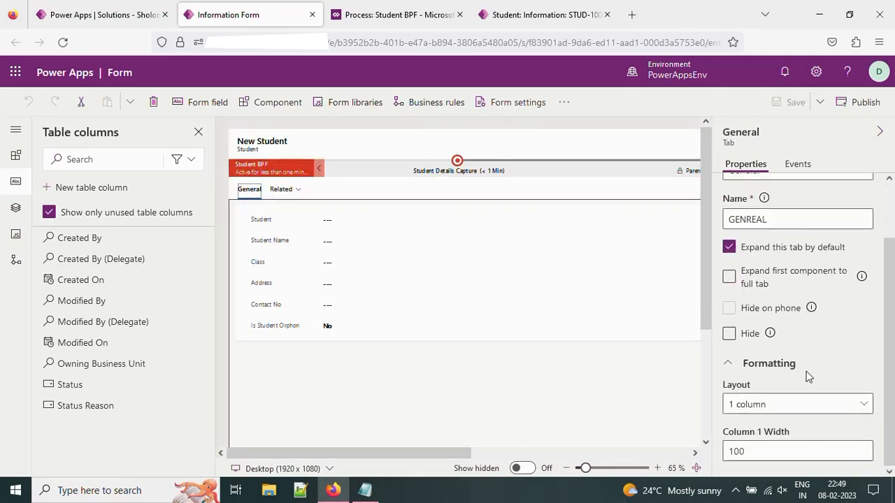
{"action": "left_click", "coordinate": [786, 412]}
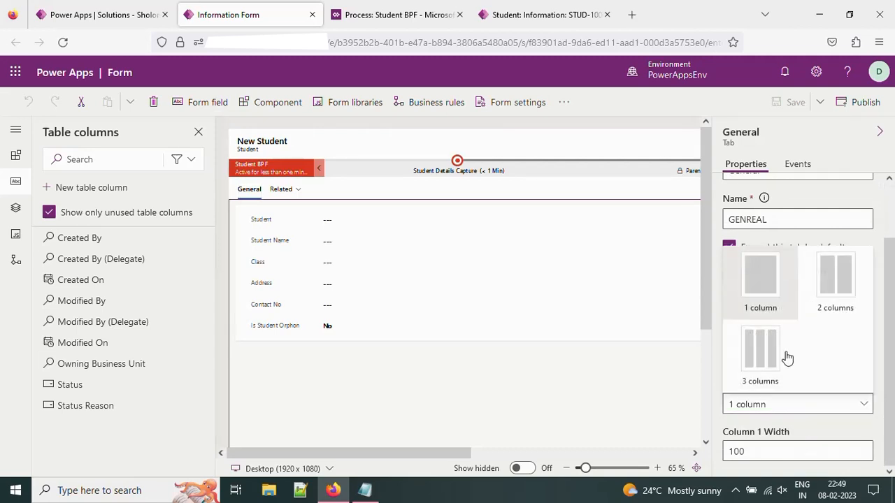
{"action": "left_click", "coordinate": [835, 300]}
Add a Timeline component to the new section in the General tab's second column
{"action": "left_click_drag", "start_coordinate": [354, 453], "coordinate": [546, 453]}
{"action": "left_click", "coordinate": [482, 203]}
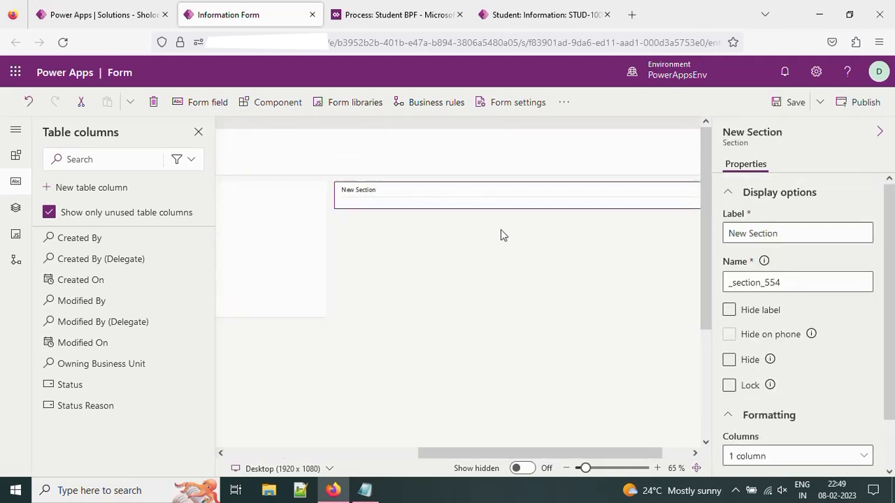
{"action": "left_click", "coordinate": [15, 155]}
{"action": "left_click_drag", "start_coordinate": [85, 337], "coordinate": [408, 200]}
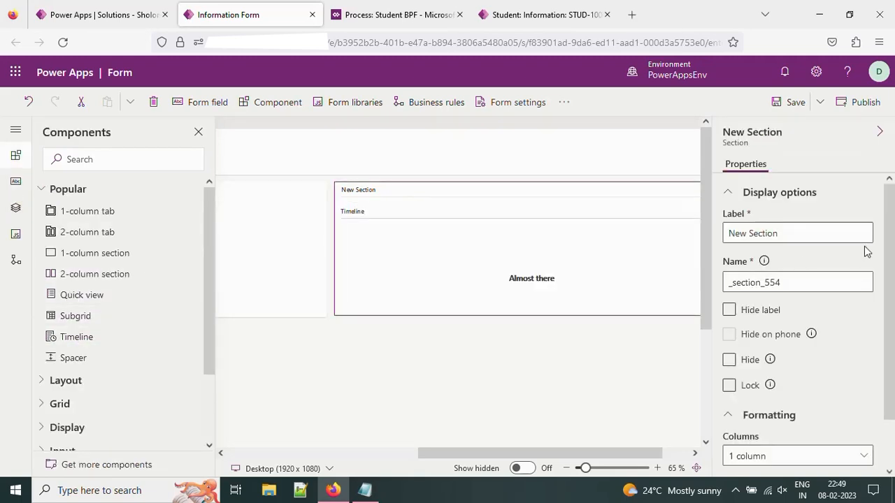
Set the display name of the Student main form to Timeline
{"action": "left_click", "coordinate": [800, 236]}
{"action": "left_click_drag", "start_coordinate": [697, 239], "coordinate": [742, 234]}
{"action": "left_click", "coordinate": [790, 254]}
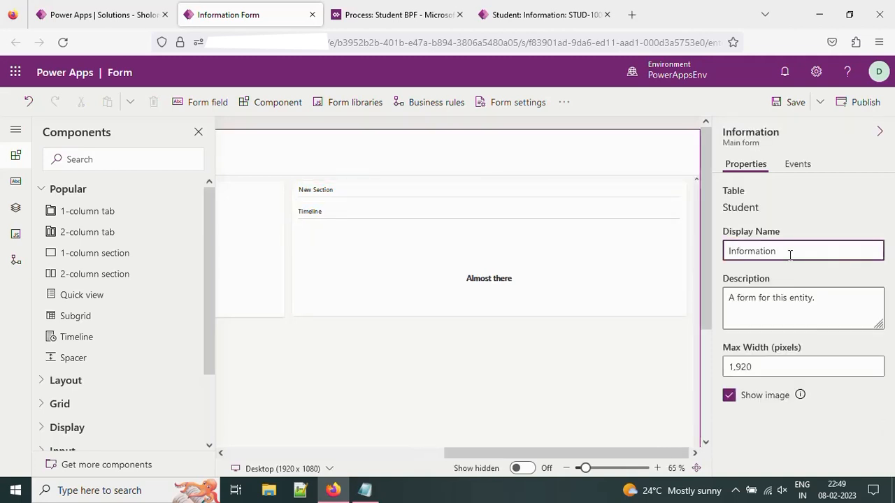
{"action": "key", "text": "BackSpace"}
{"action": "key", "text": "BackSpace"}
{"action": "key", "text": "BackSpace"}
{"action": "key", "text": "BackSpace"}
{"action": "key", "text": "BackSpace"}
{"action": "key", "text": "BackSpace"}
{"action": "key", "text": "BackSpace"}
{"action": "key", "text": "BackSpace"}
{"action": "key", "text": "BackSpace"}
{"action": "key", "text": "BackSpace"}
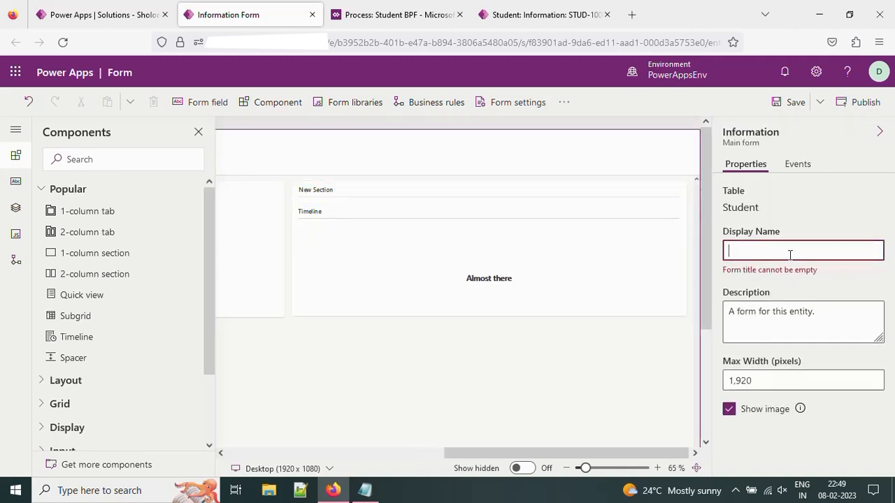
{"action": "type", "text": "Timeline"}
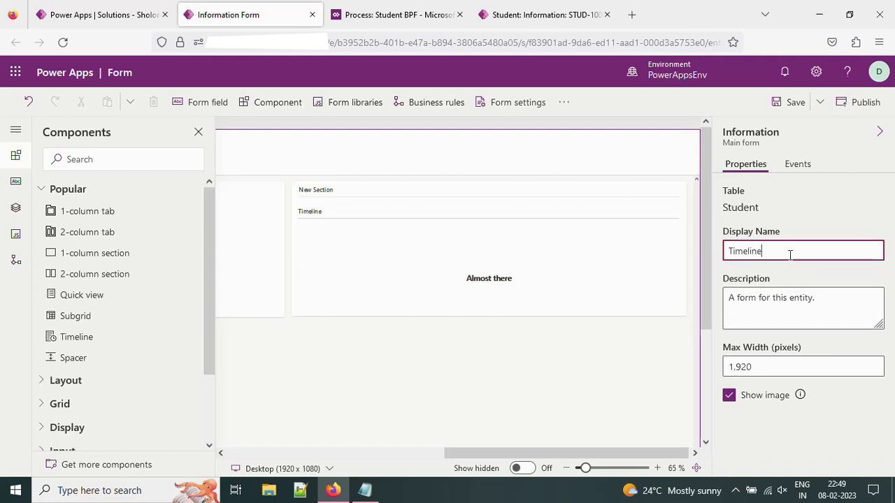
{"action": "left_click", "coordinate": [420, 233]}
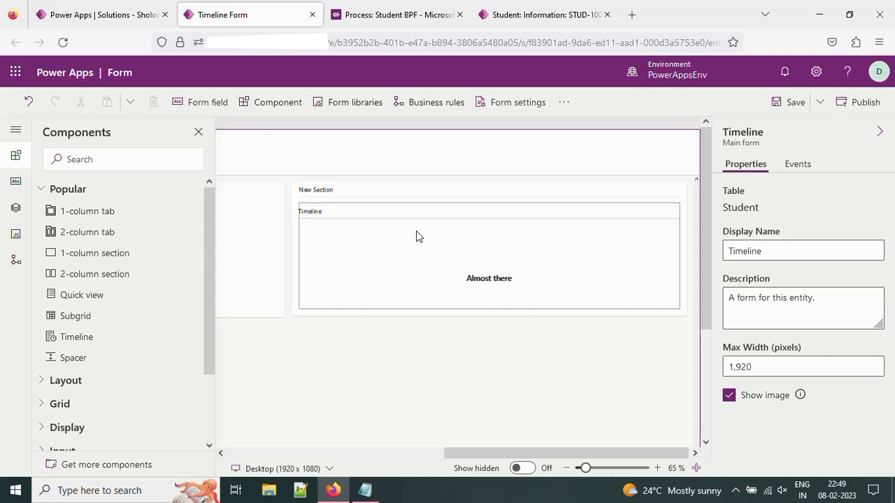
Label the section holding the timeline component Timeline and hide that label on the form
{"action": "left_click", "coordinate": [402, 187]}
{"action": "left_click", "coordinate": [402, 193]}
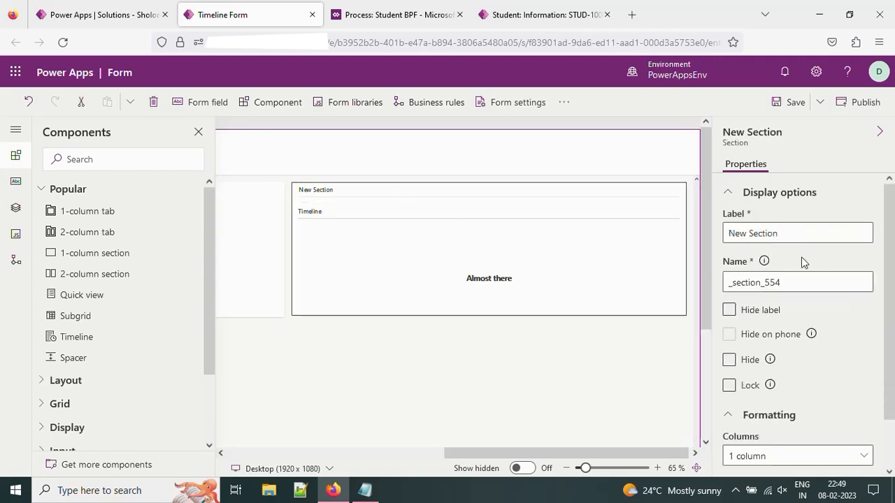
{"action": "left_click", "coordinate": [407, 259]}
{"action": "left_click", "coordinate": [773, 235]}
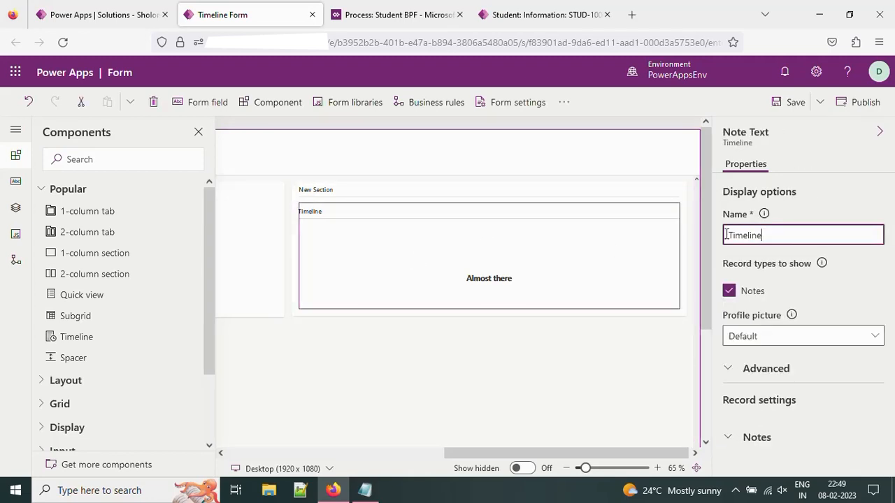
{"action": "double_click", "coordinate": [744, 236]}
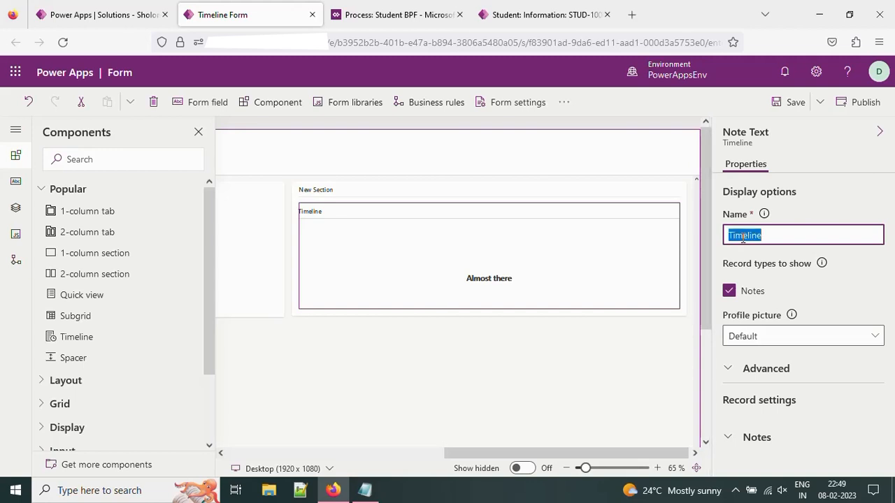
{"action": "left_click", "coordinate": [560, 181]}
{"action": "left_click", "coordinate": [533, 199]}
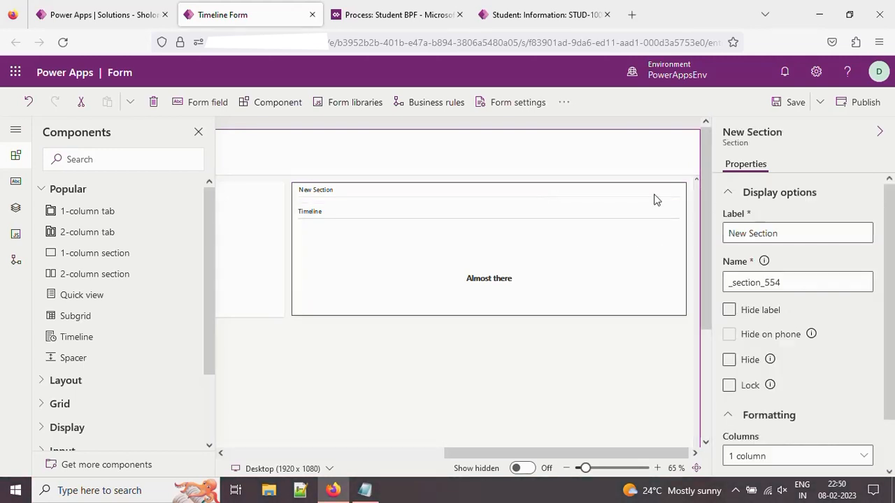
{"action": "left_click", "coordinate": [788, 232]}
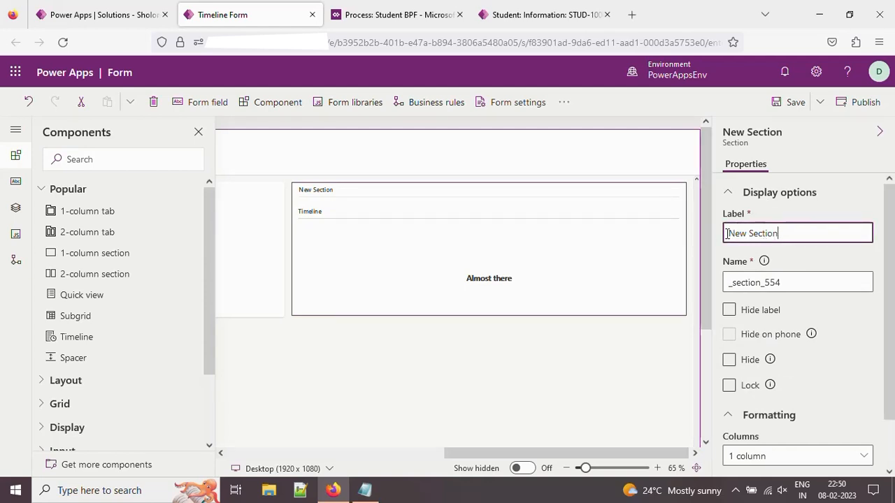
{"action": "key", "text": "BackSpace"}
{"action": "key", "text": "BackSpace"}
{"action": "key", "text": "BackSpace"}
{"action": "key", "text": "BackSpace"}
{"action": "key", "text": "BackSpace"}
{"action": "key", "text": "BackSpace"}
{"action": "key", "text": "BackSpace"}
{"action": "key", "text": "BackSpace"}
{"action": "key", "text": "BackSpace"}
{"action": "key", "text": "BackSpace"}
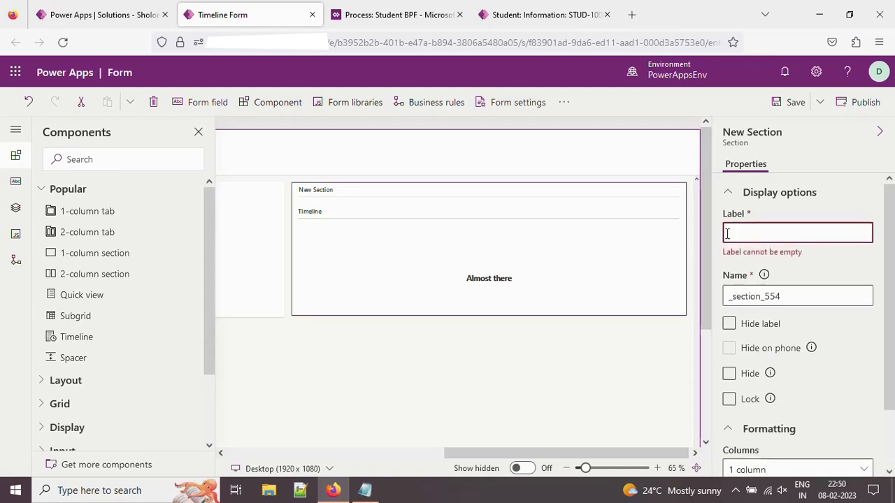
{"action": "type", "text": "Timeline"}
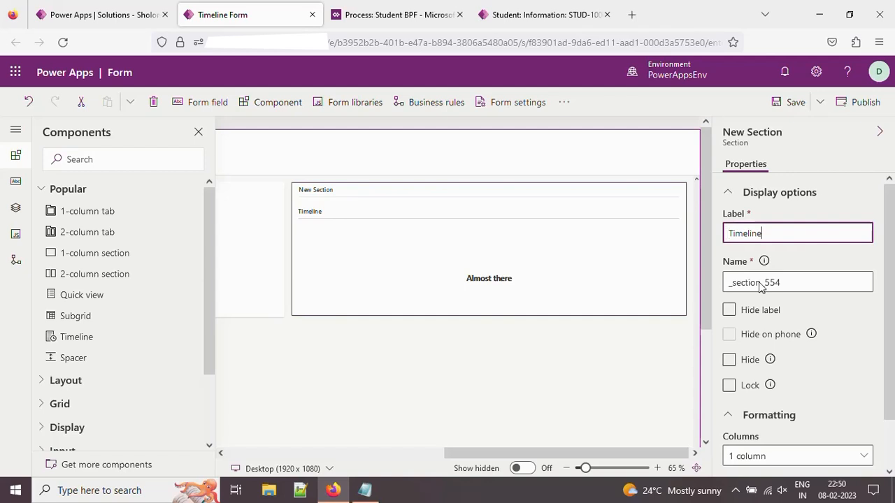
{"action": "left_click", "coordinate": [730, 312]}
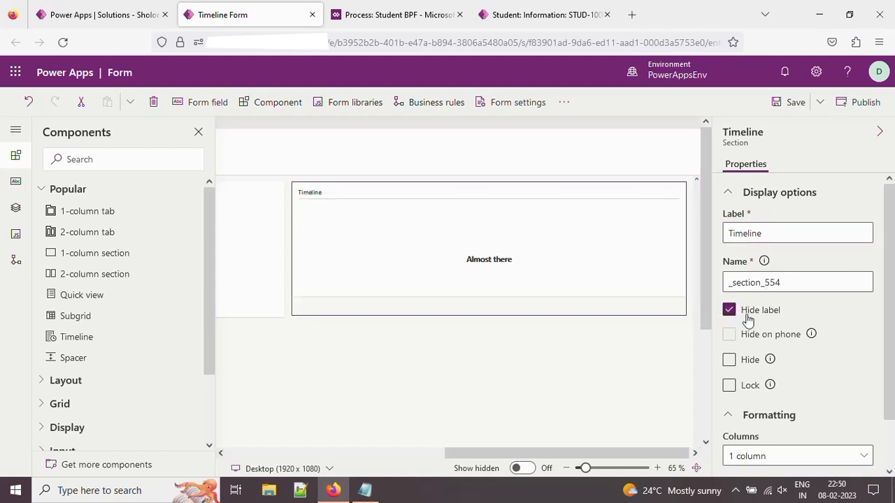
Save the Student form with its timeline component and publish it
{"action": "left_click", "coordinate": [467, 244]}
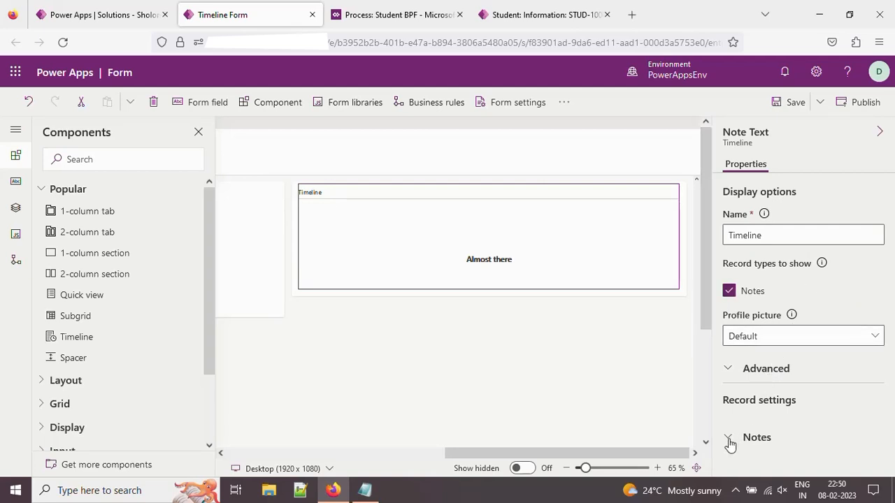
{"action": "left_click", "coordinate": [794, 105]}
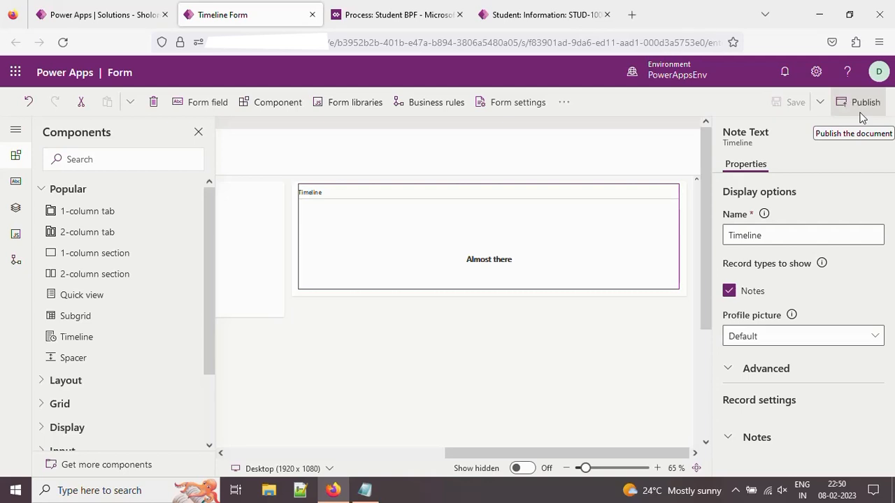
{"action": "left_click", "coordinate": [861, 113]}
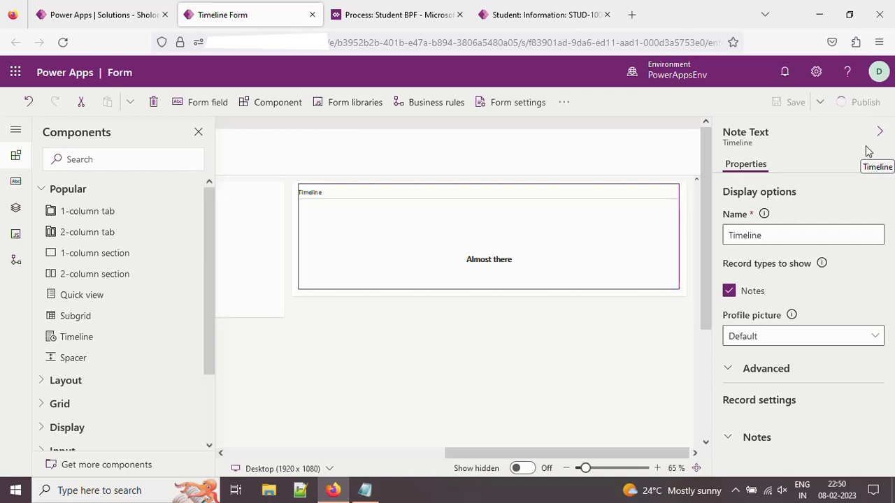
Return to the student record in the Student Scholorship App, reload it and look at the Student Details Capture stage
{"action": "left_click", "coordinate": [538, 14]}
{"action": "left_click", "coordinate": [63, 41]}
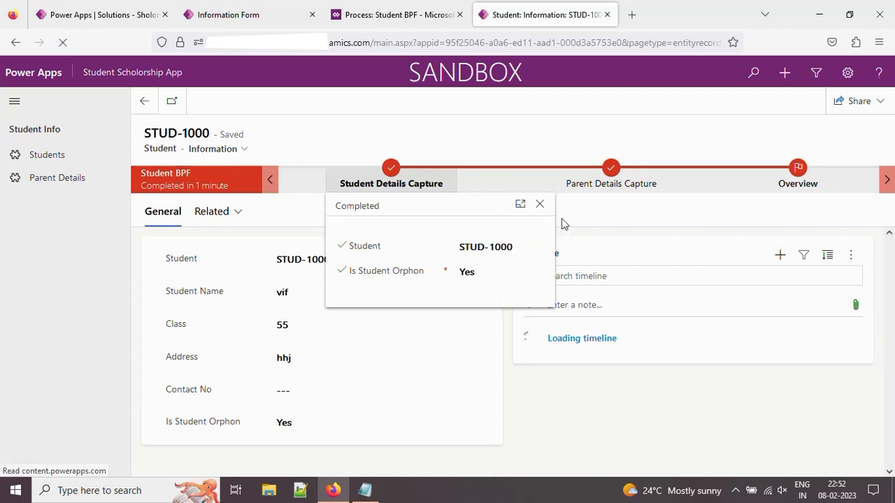
{"action": "left_click", "coordinate": [540, 204]}
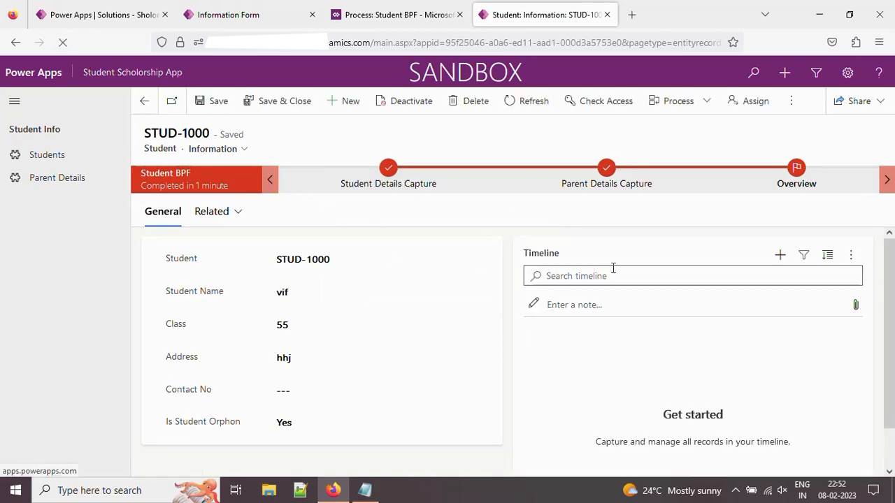
{"action": "left_click", "coordinate": [390, 170]}
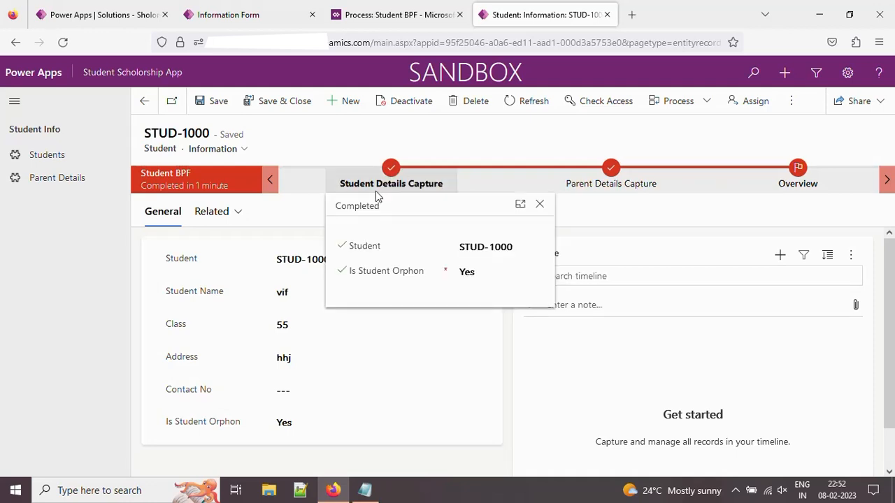
{"action": "left_click", "coordinate": [542, 205]}
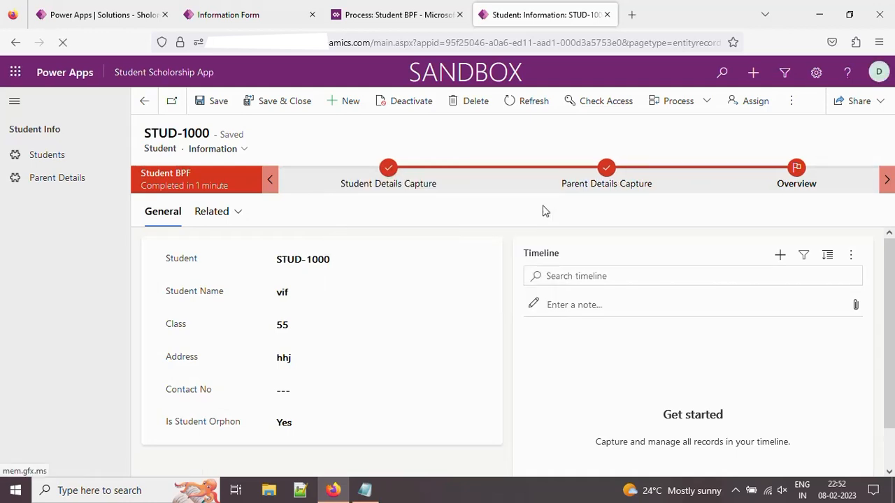
Add a note titled "test note" to the student record's timeline
{"action": "left_click", "coordinate": [785, 258]}
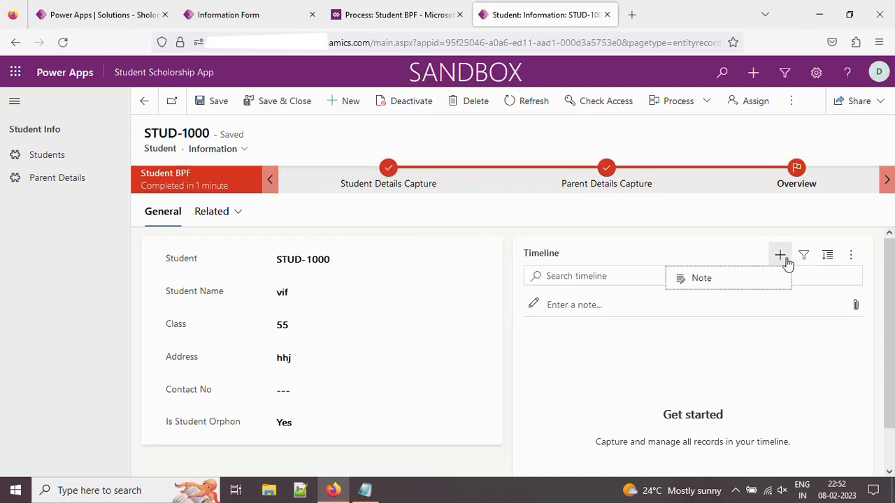
{"action": "left_click", "coordinate": [729, 286]}
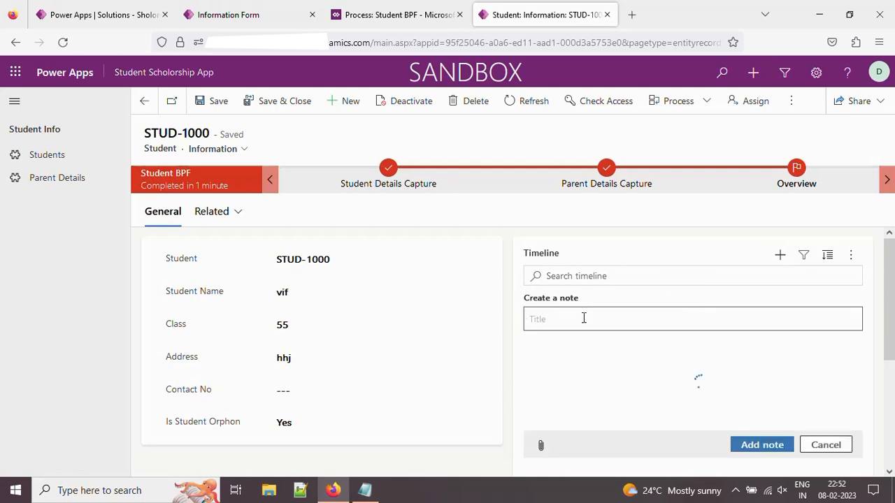
{"action": "type", "text": "test note"}
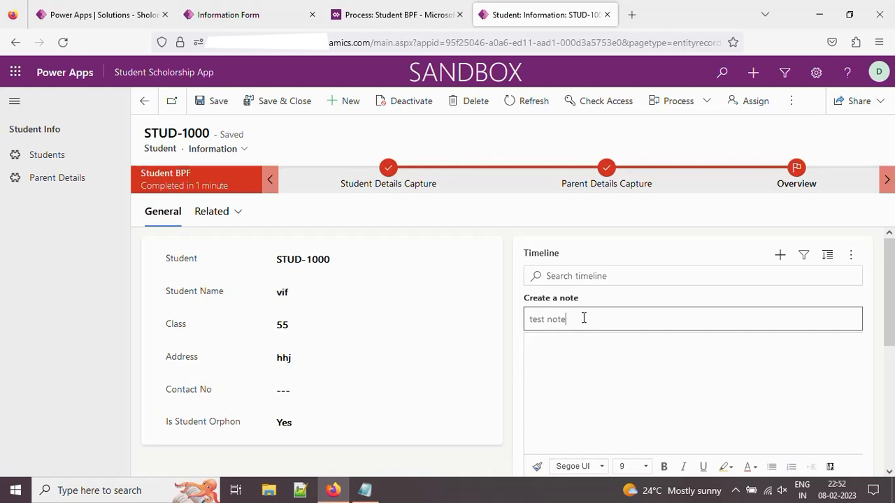
{"action": "scroll", "coordinate": [637, 363], "scroll_direction": "down", "scroll_amount": 2}
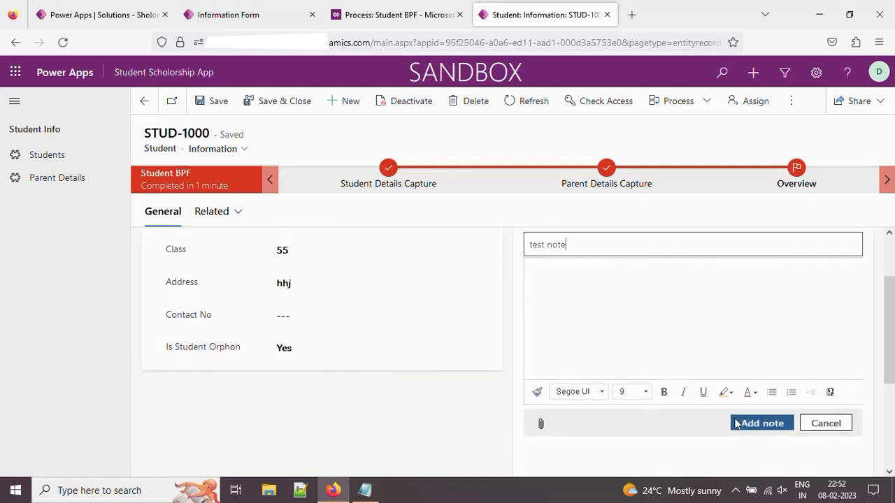
{"action": "left_click", "coordinate": [750, 419]}
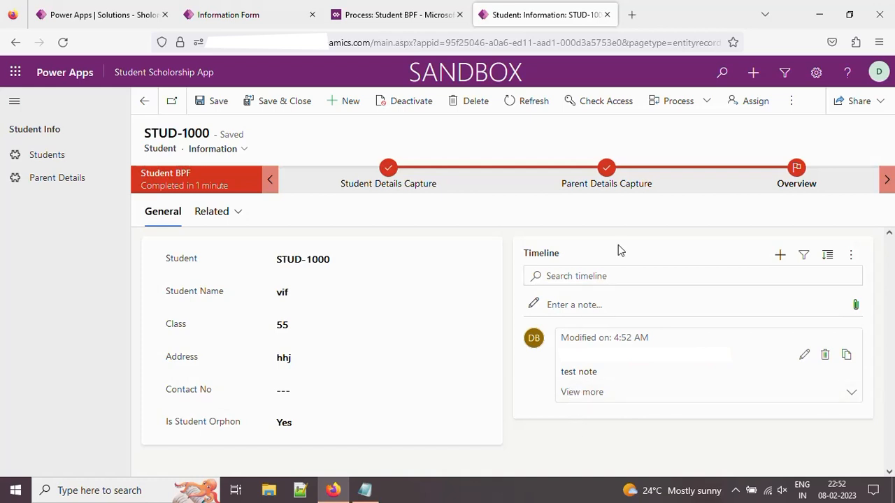
Check the timeline for the note across the Parent Details Capture, Student Details Capture and Overview stages of the Student BPF
{"action": "left_click", "coordinate": [612, 170]}
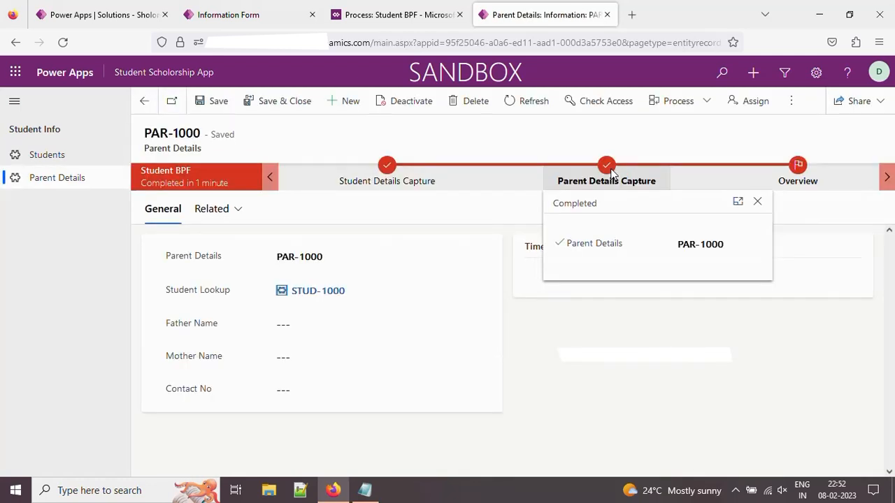
{"action": "left_click", "coordinate": [758, 203]}
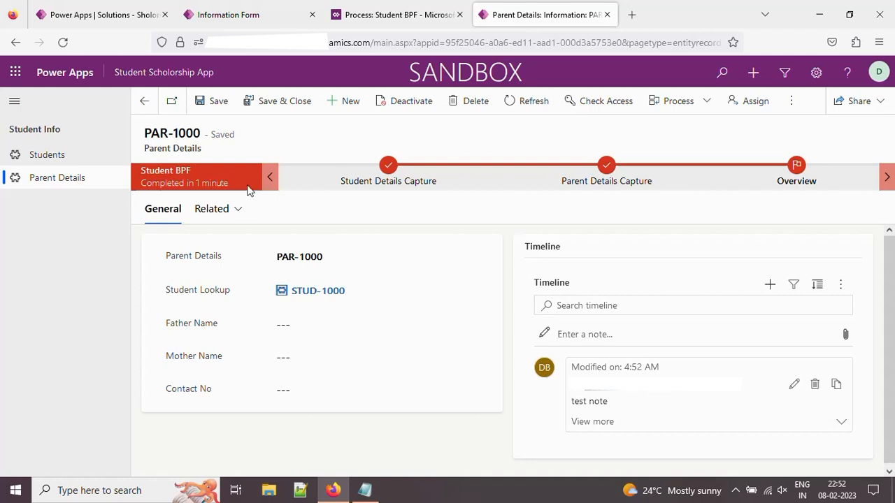
{"action": "left_click", "coordinate": [400, 180]}
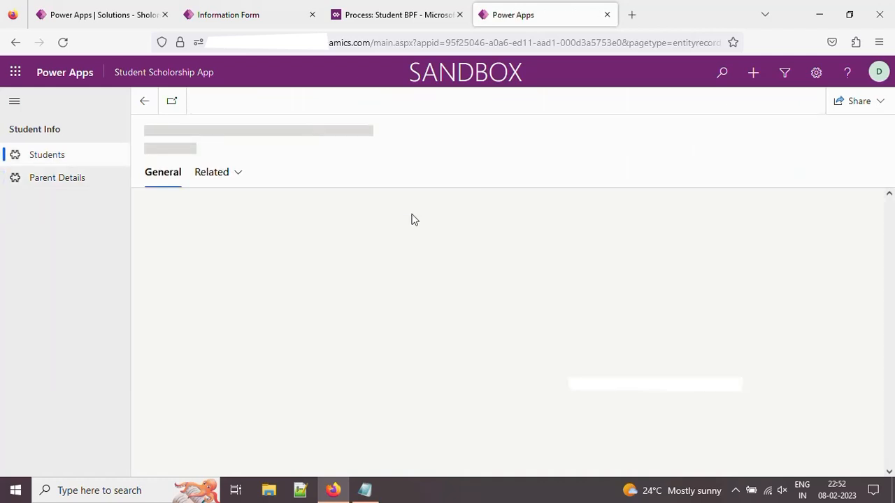
{"action": "left_click", "coordinate": [537, 205]}
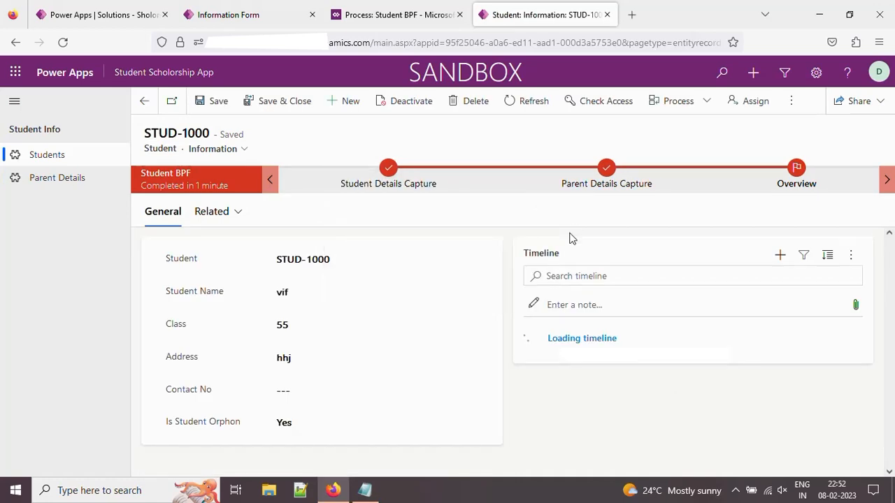
{"action": "left_click", "coordinate": [608, 172]}
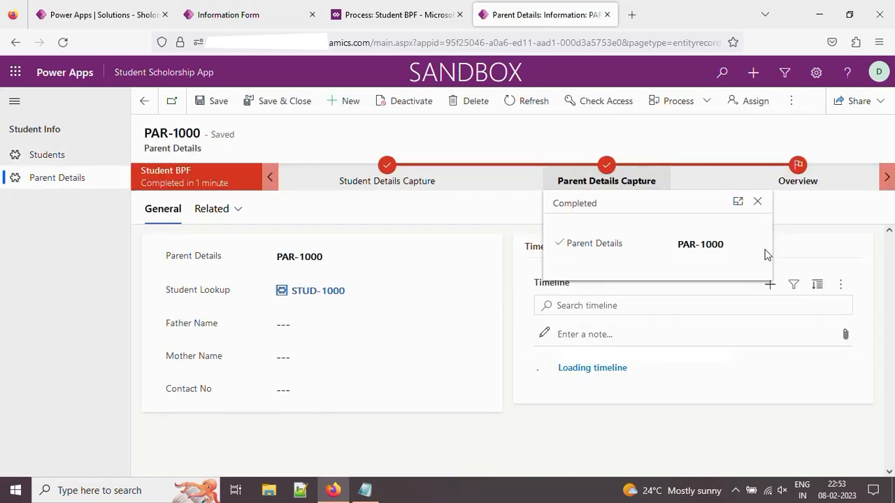
{"action": "left_click", "coordinate": [758, 202]}
{"action": "left_click", "coordinate": [802, 171]}
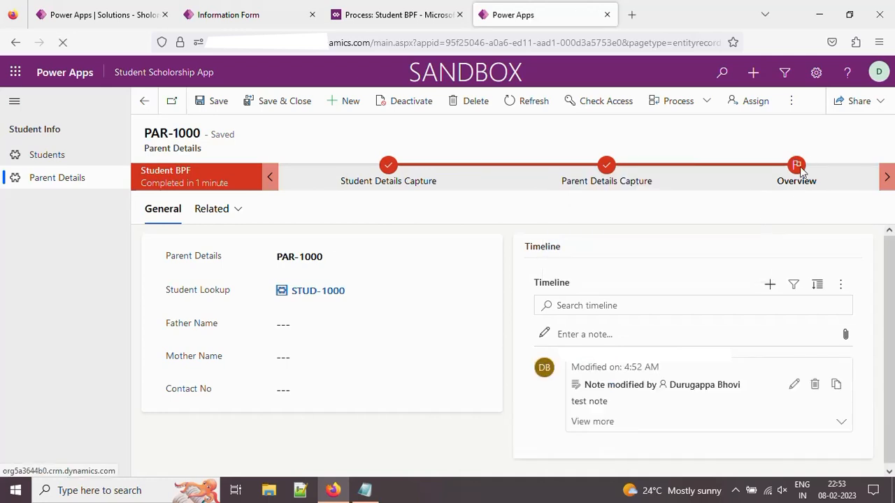